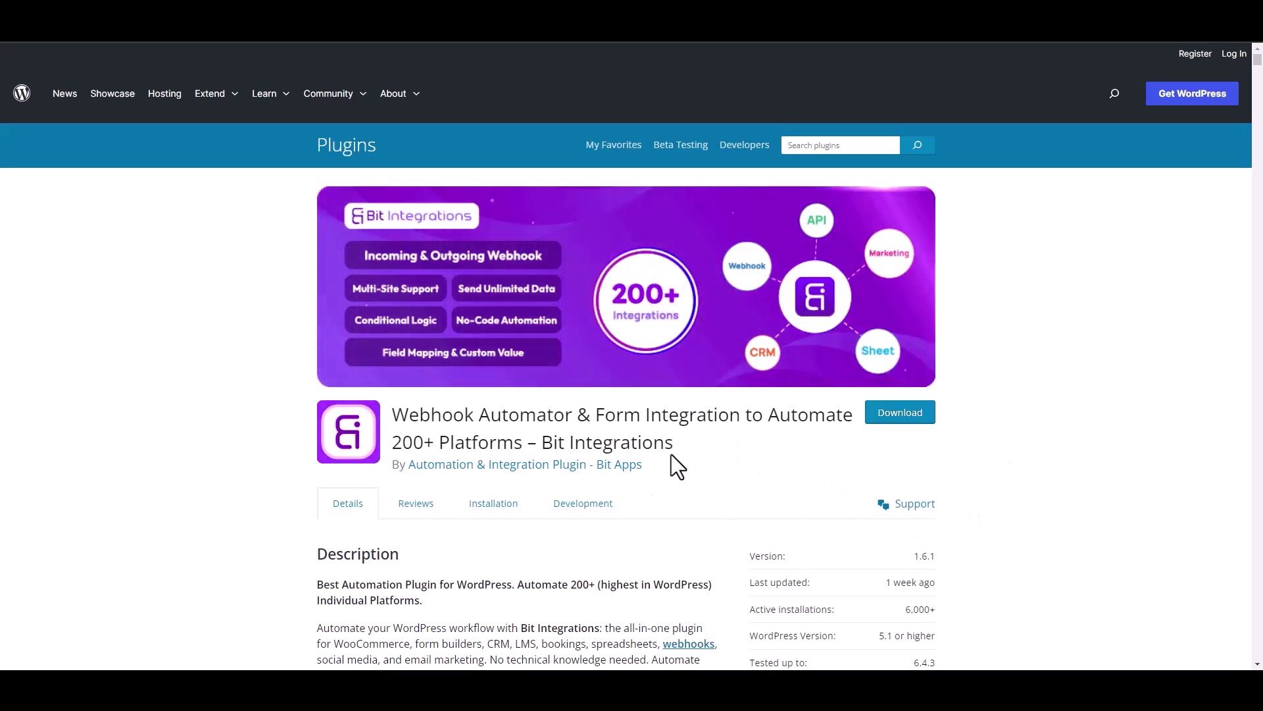
Start creating a new integration in Bit Integrations.
drag(543, 442, 691, 459)
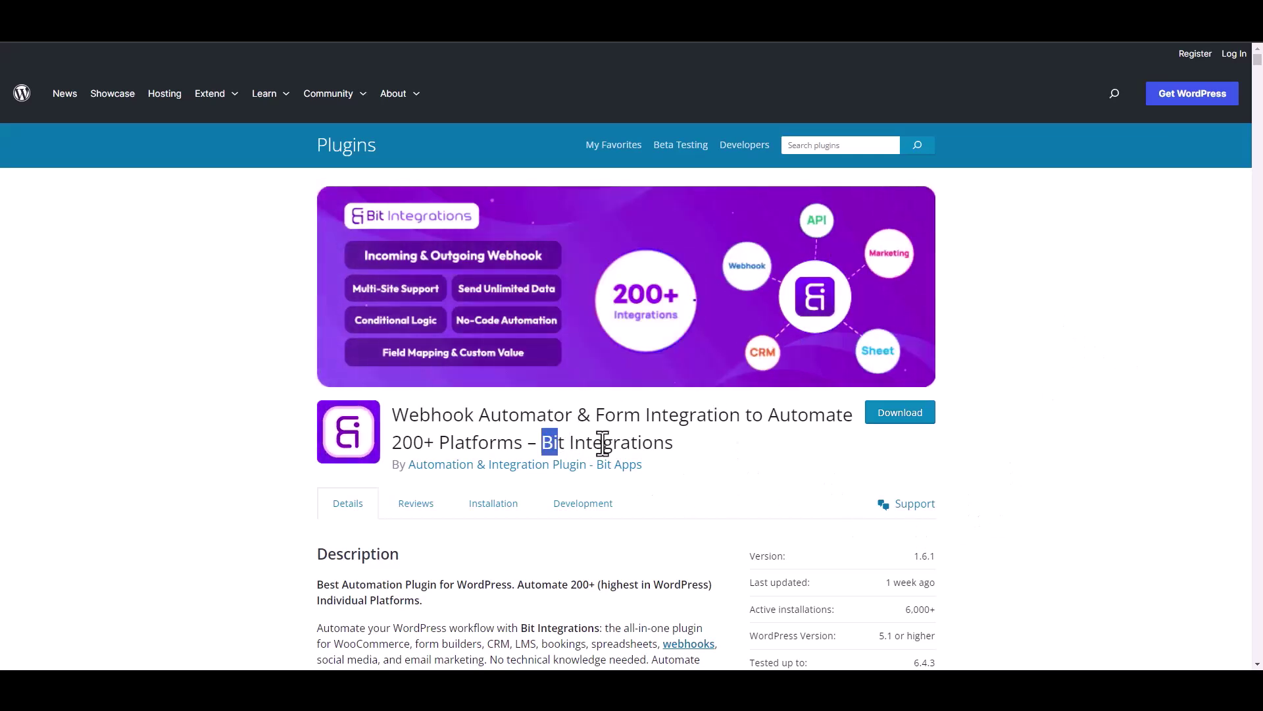
click(698, 460)
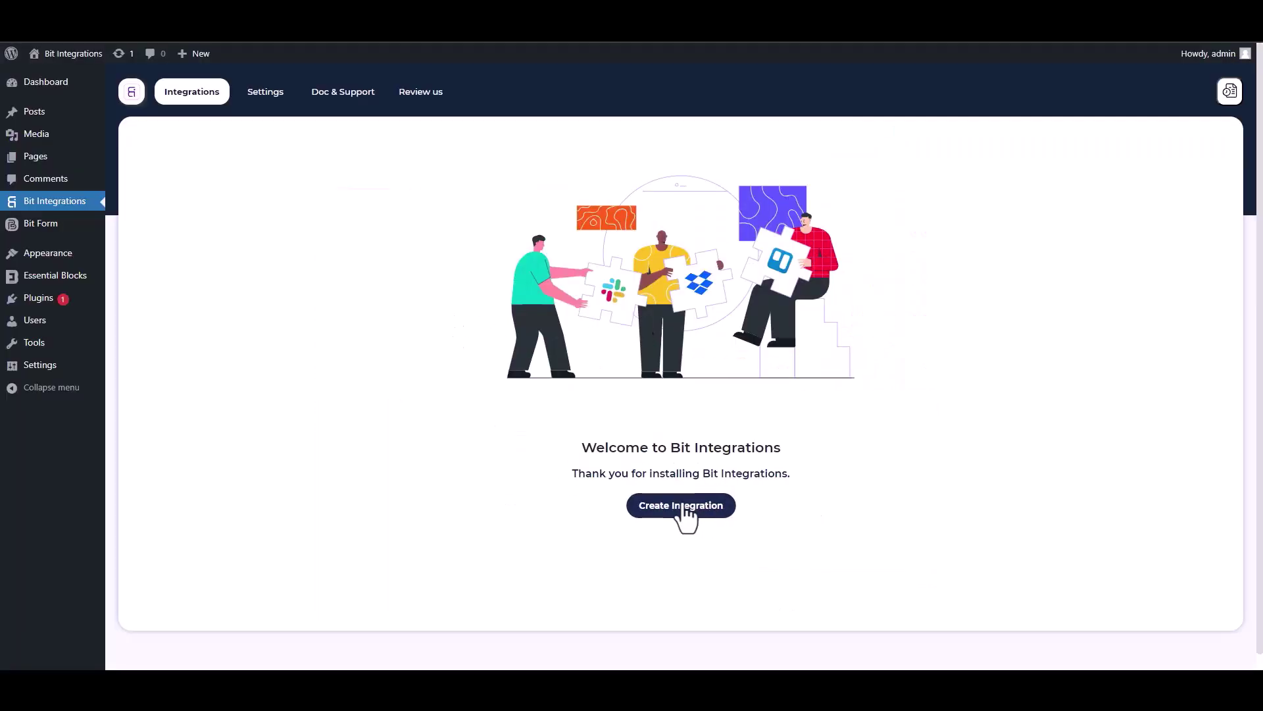
click(681, 506)
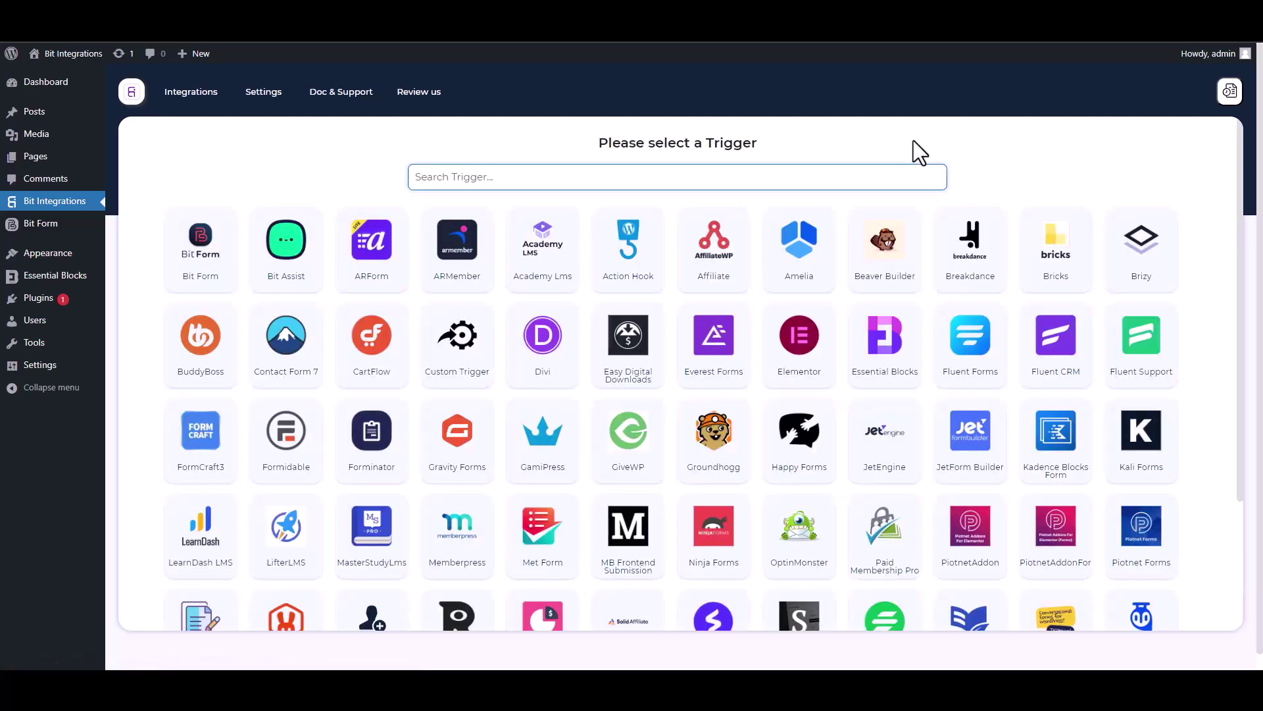
text(ess)
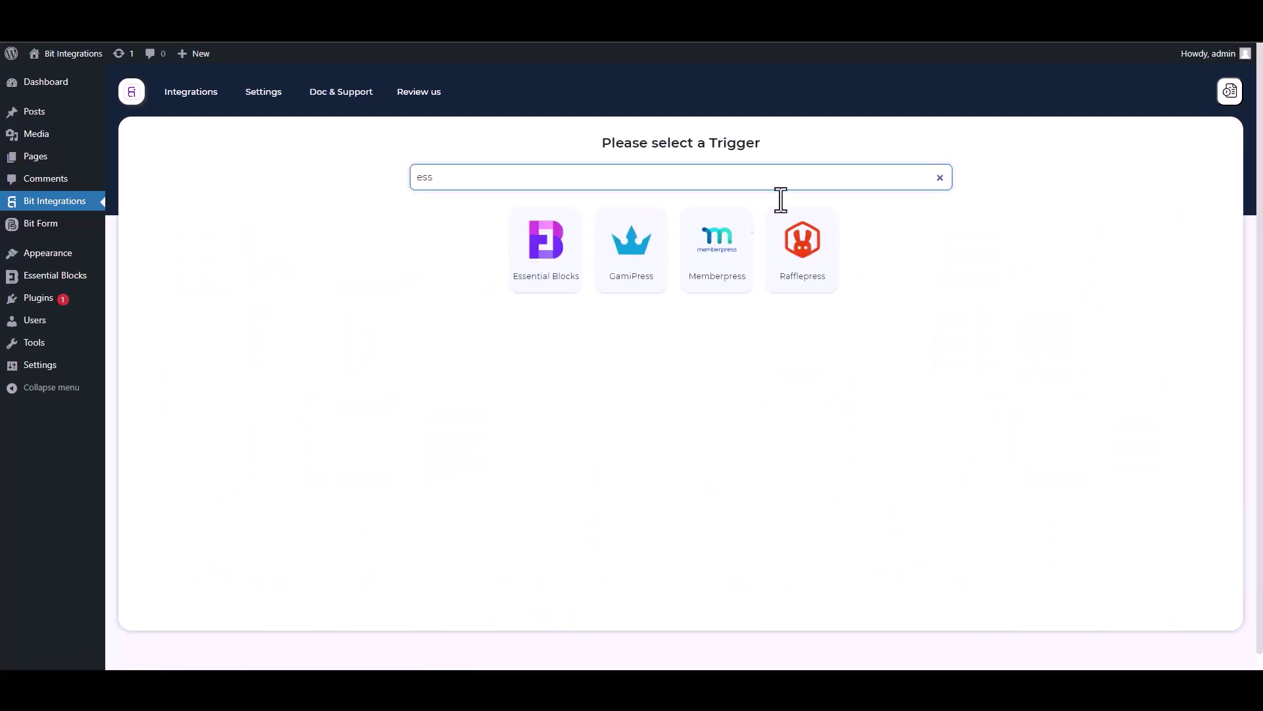
Choose Essential Blocks as the trigger and begin fetching its form submission data.
click(546, 252)
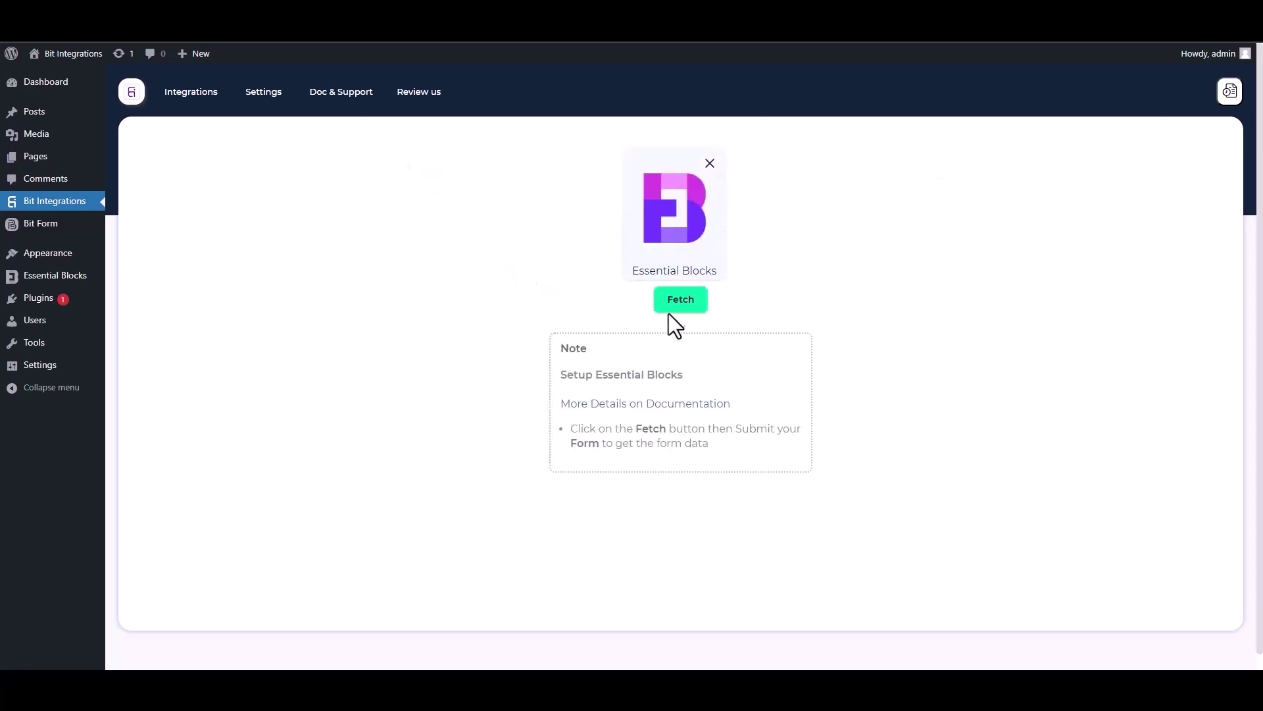
click(679, 300)
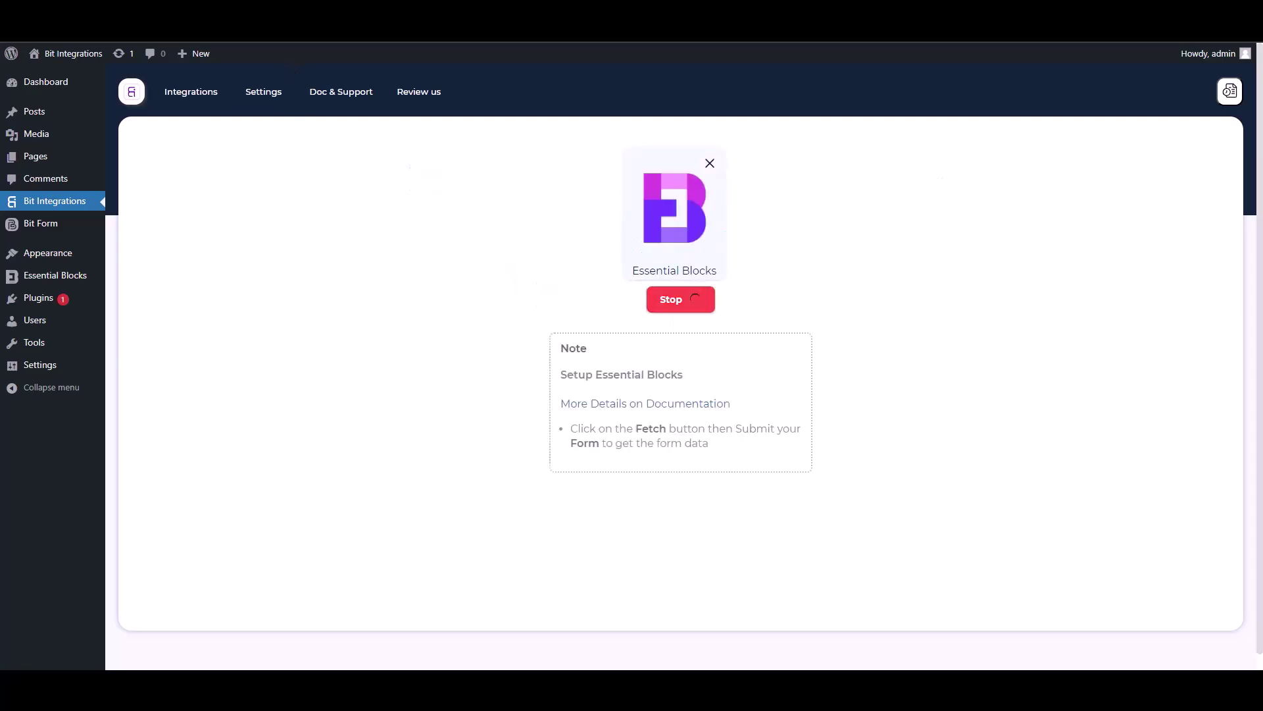
key(ctrl+Tab)
Submit the front-end form with a test name, email and phone, then return to the integration.
click(541, 259)
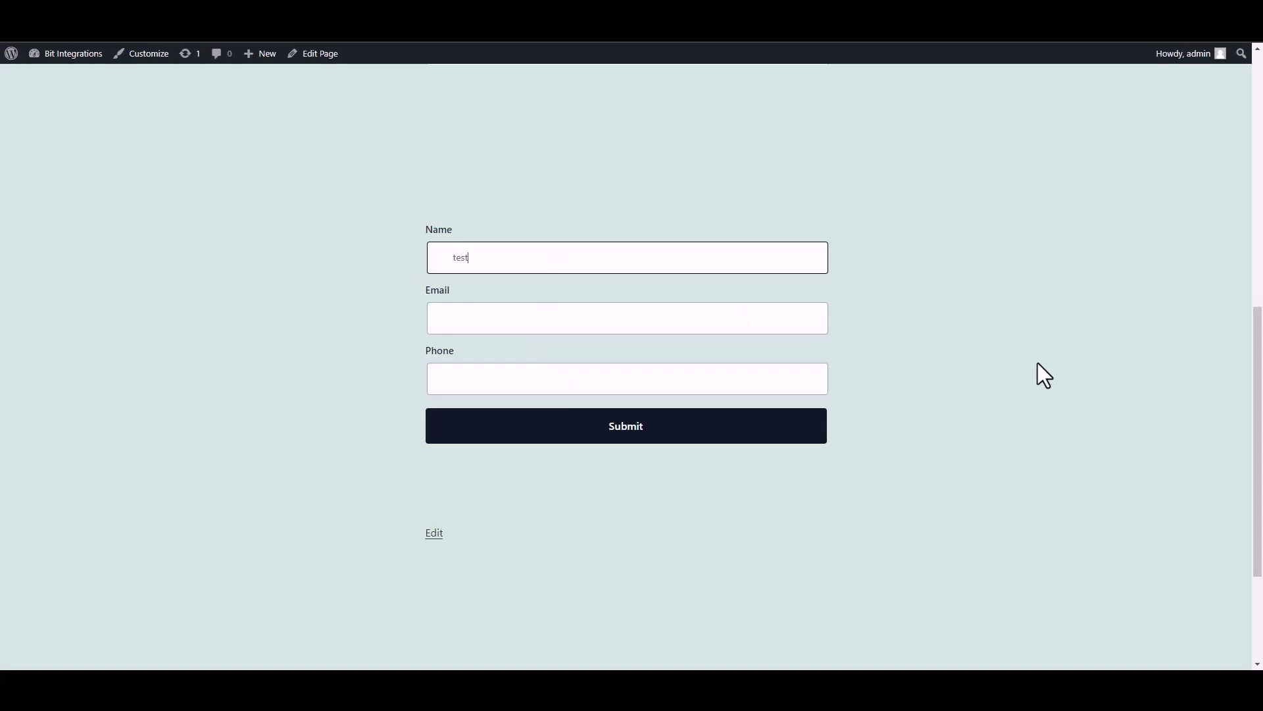
click(756, 318)
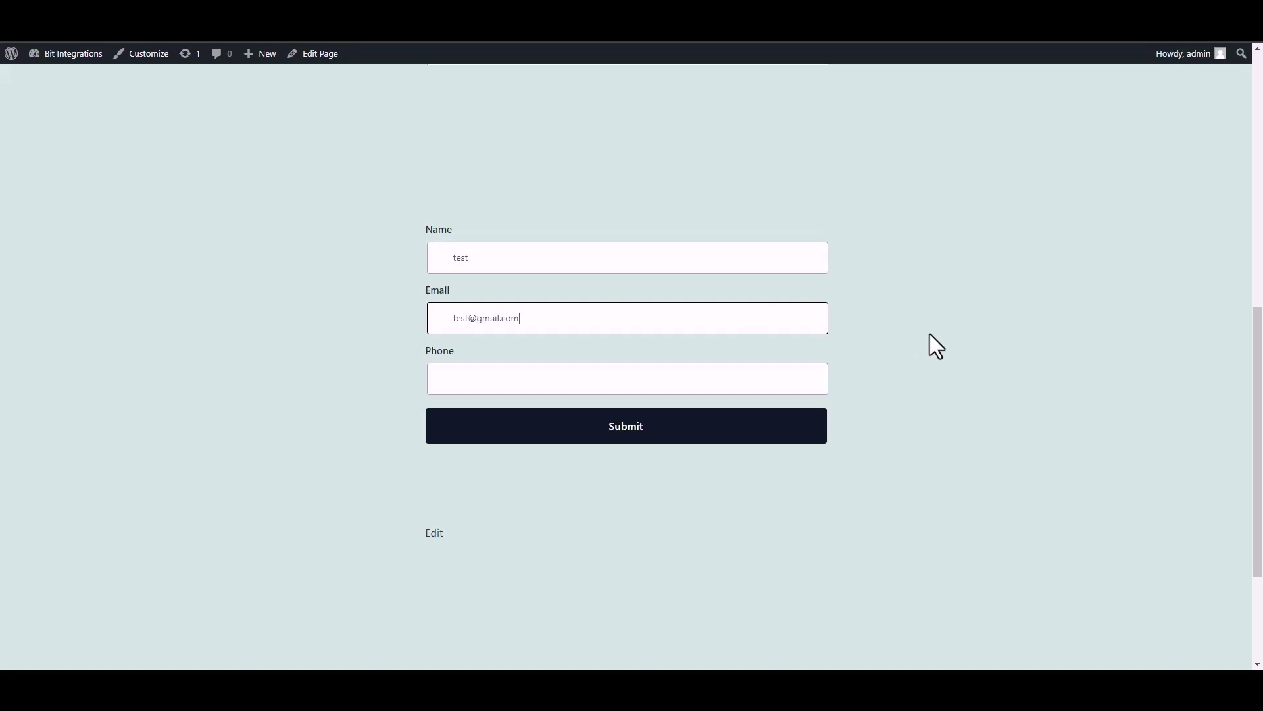
click(762, 385)
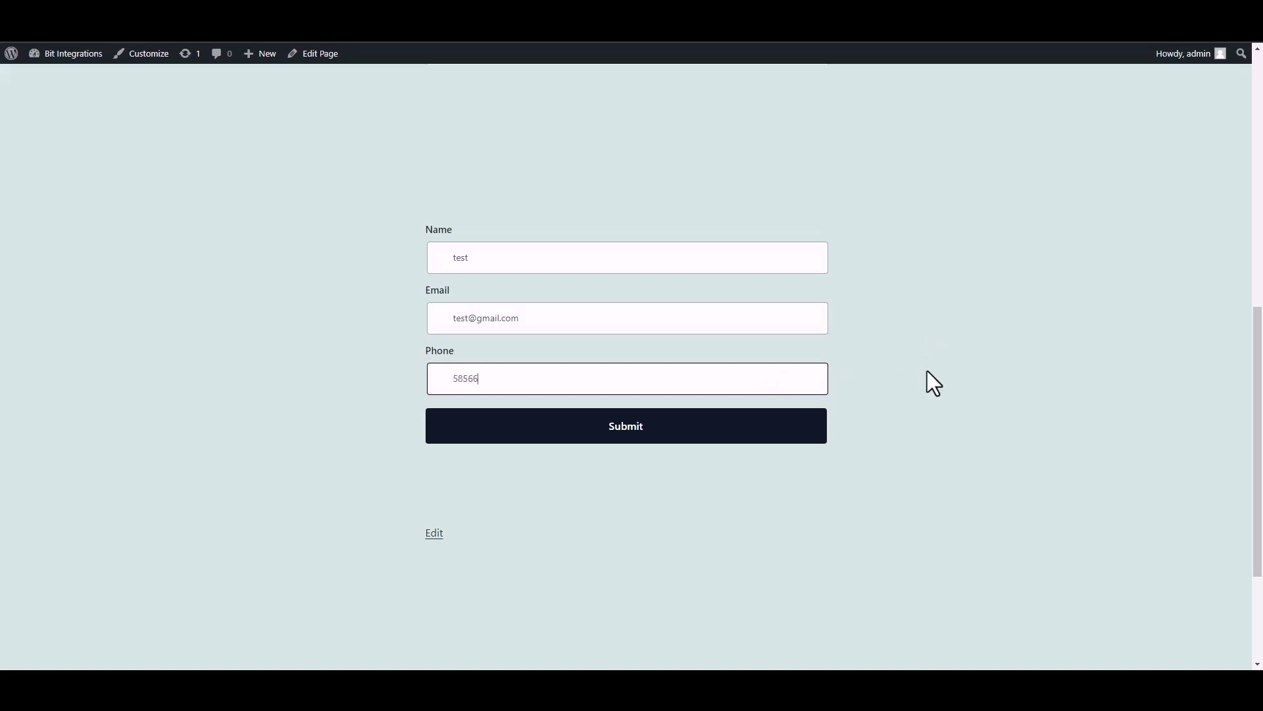
click(816, 429)
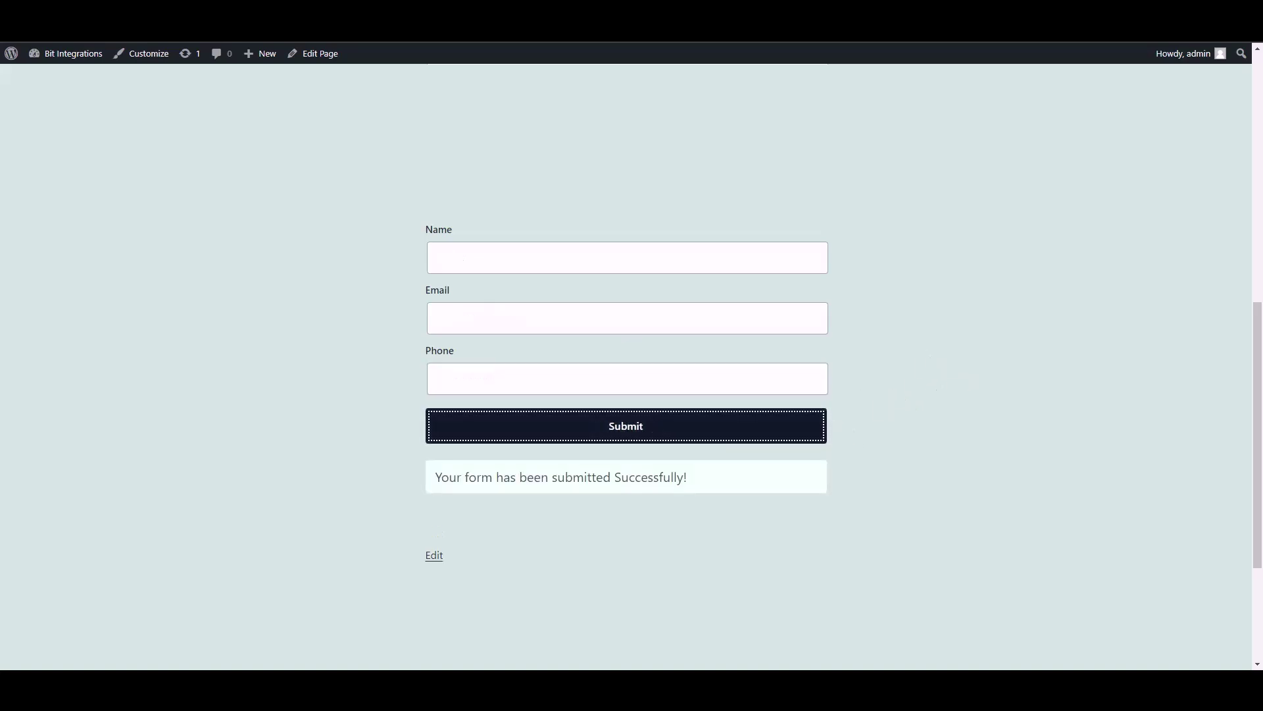
key(ctrl+Tab)
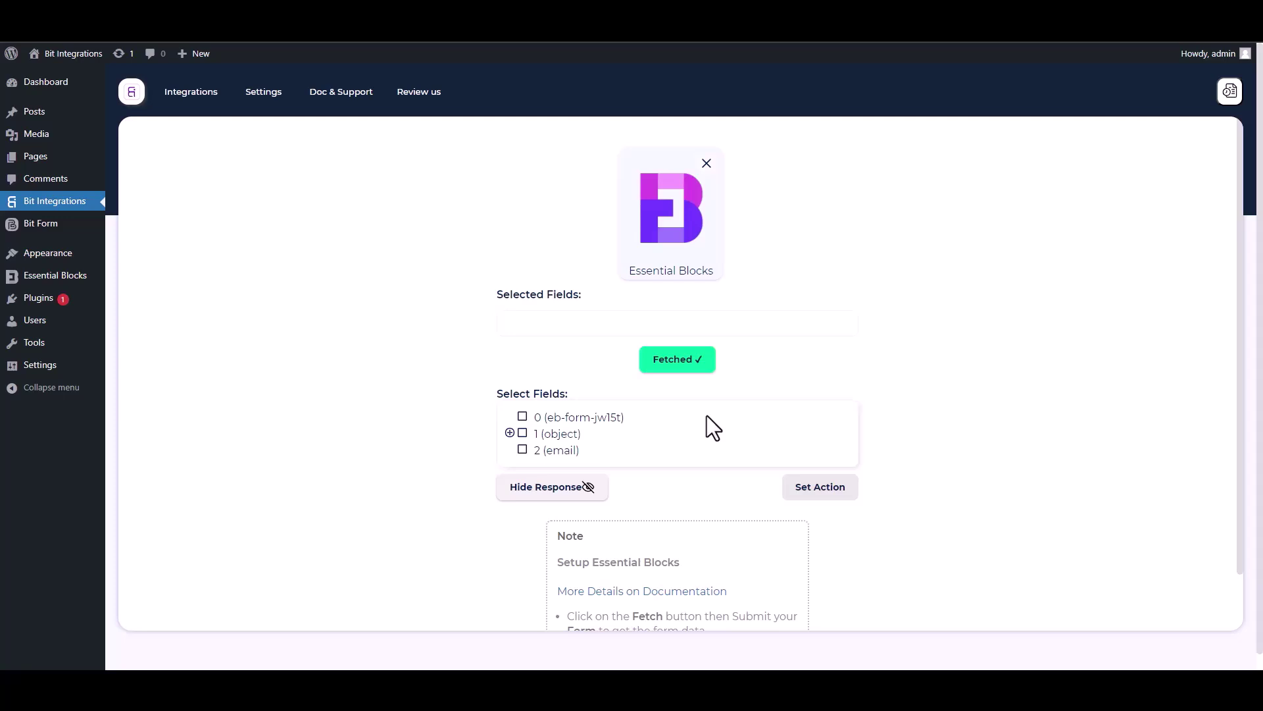
Select fetched field 0 (form ID) plus Name, Email and Phone from the 1 object.
drag(626, 418, 533, 417)
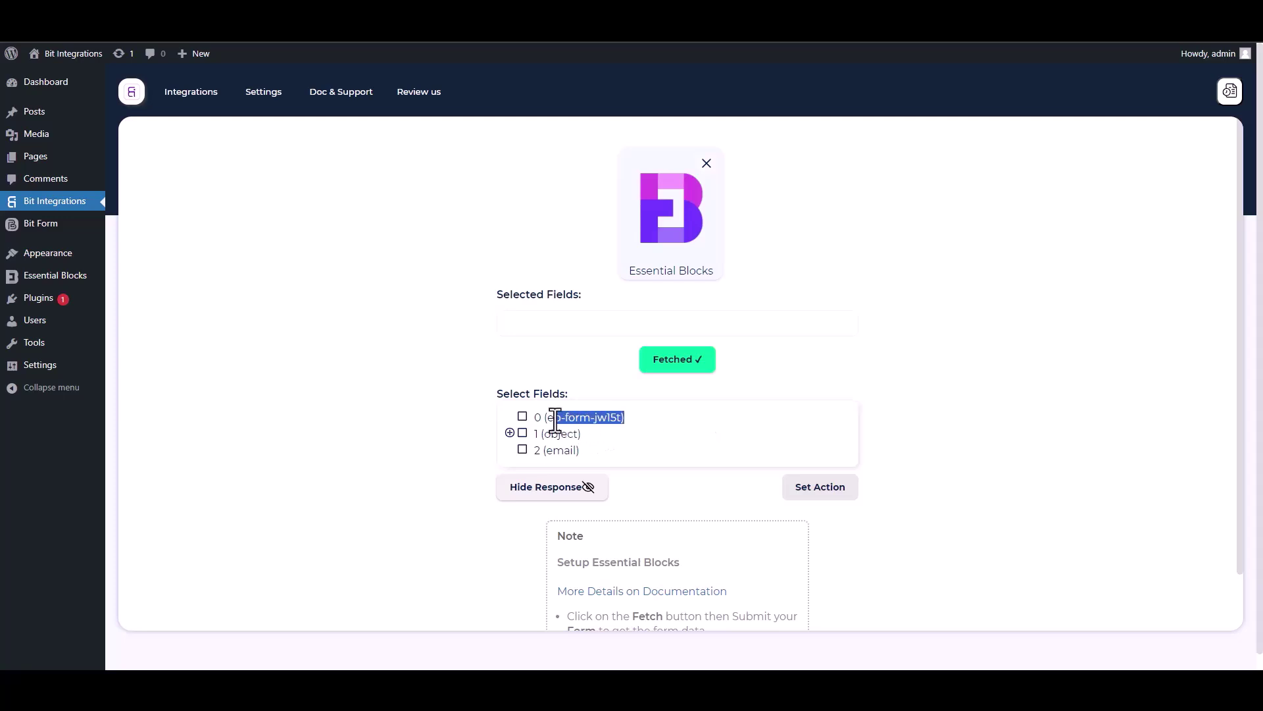
click(648, 427)
click(522, 418)
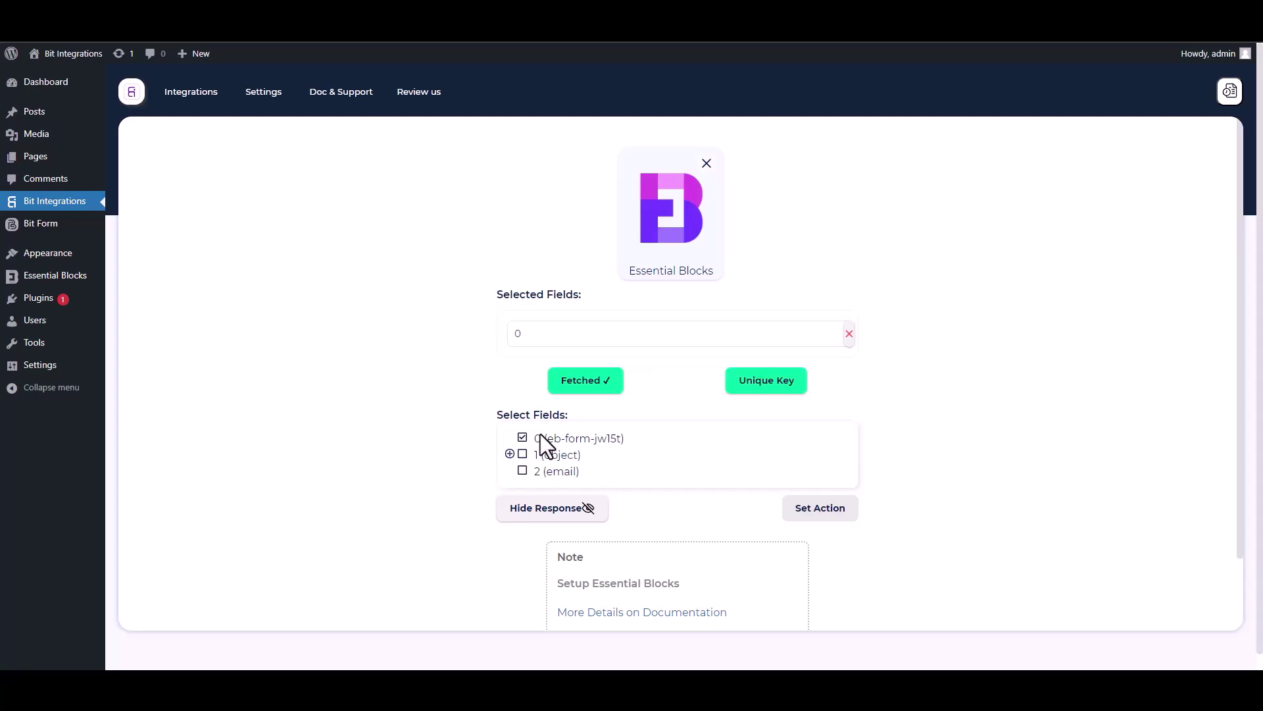
click(510, 454)
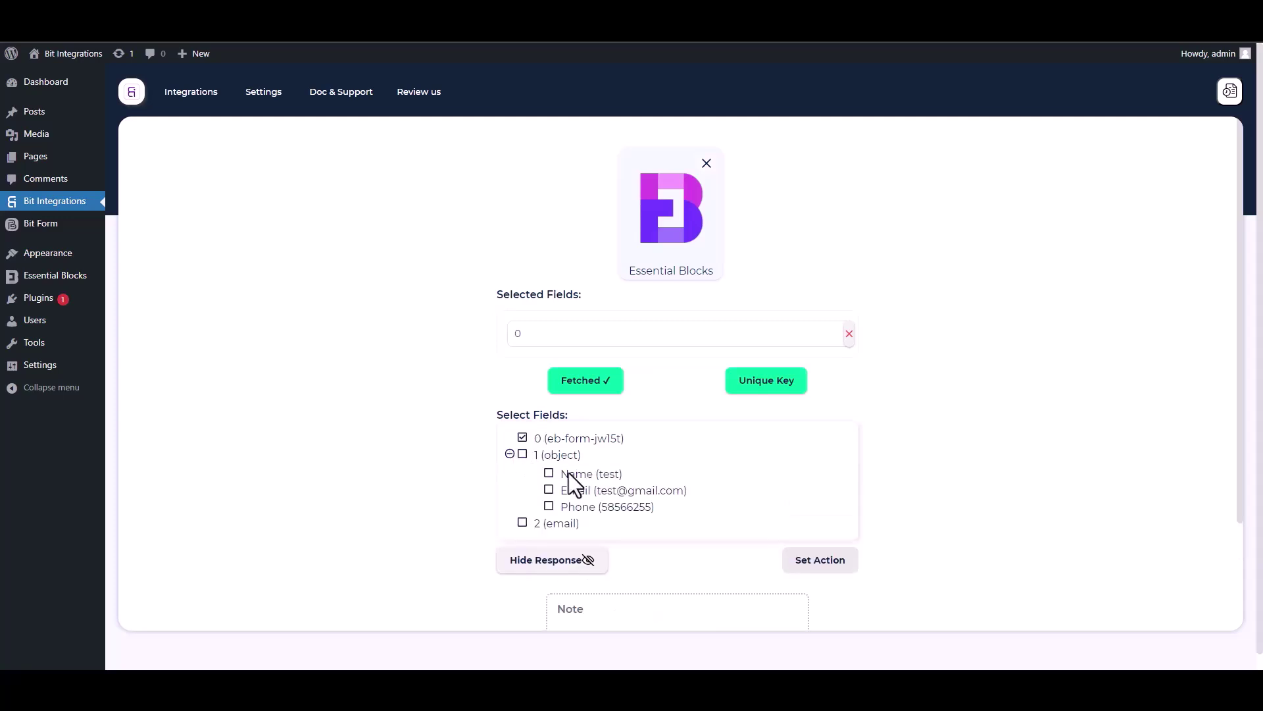
click(549, 473)
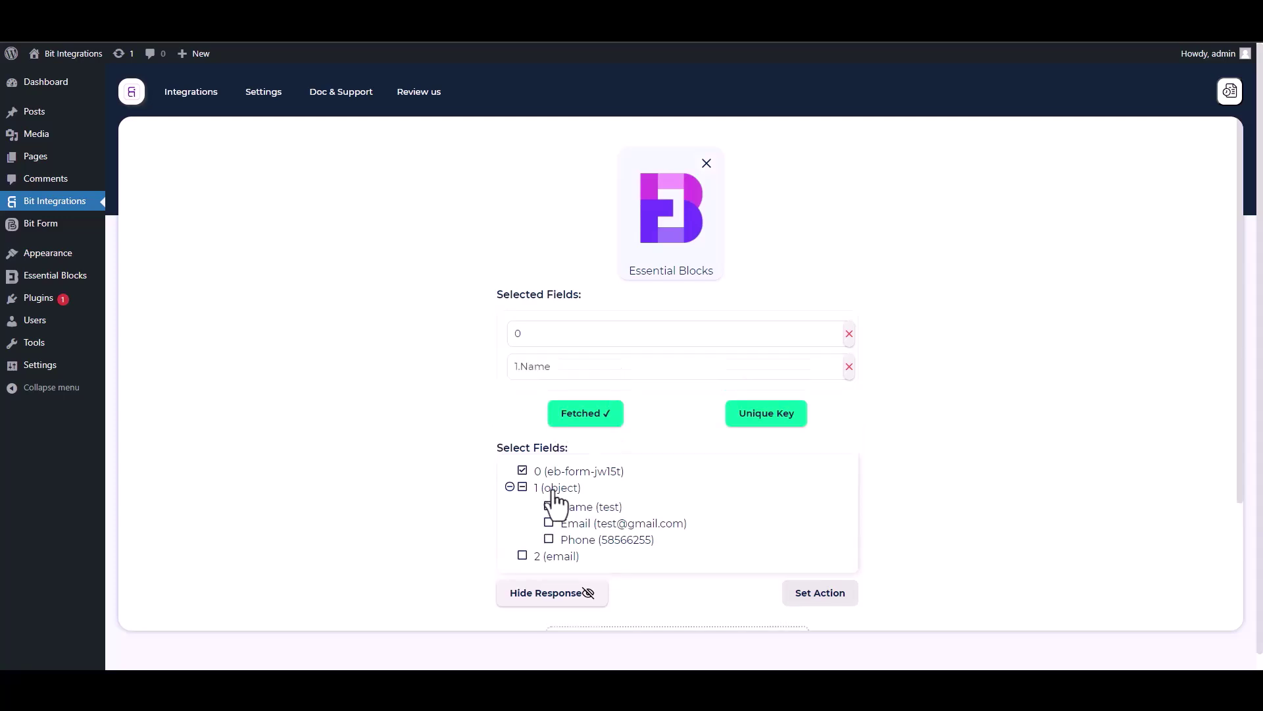
click(548, 524)
click(549, 572)
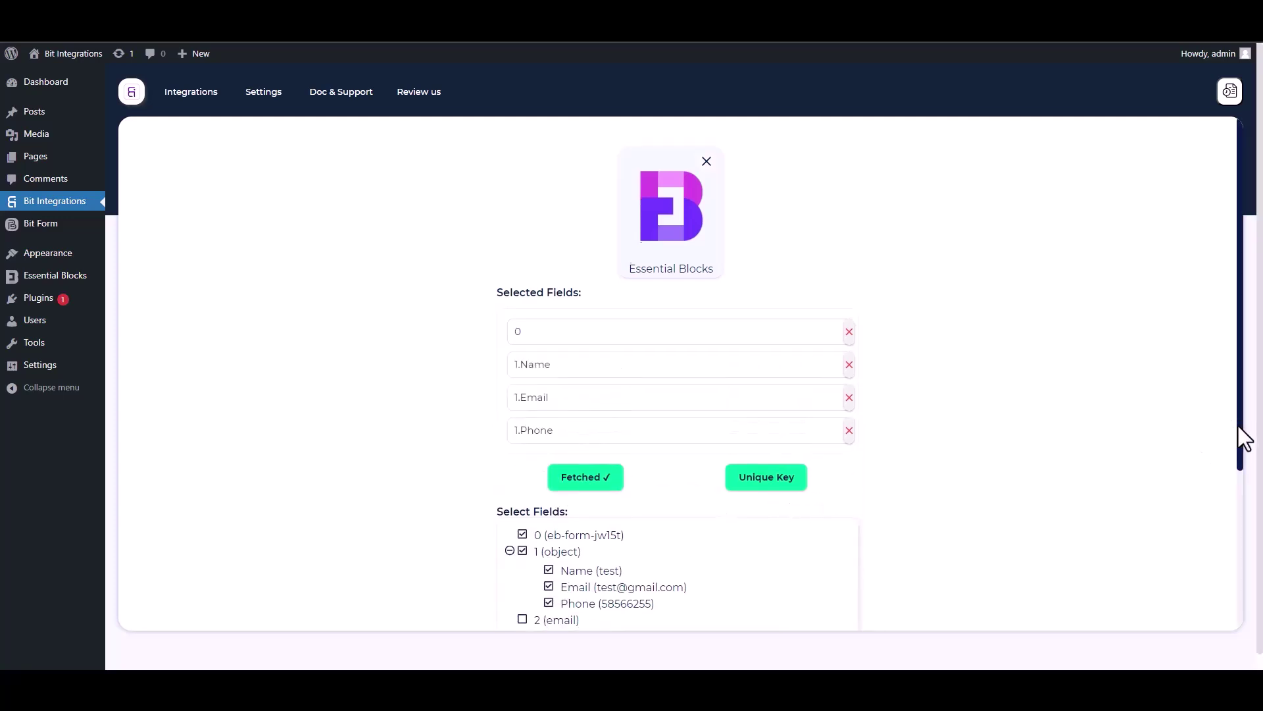
drag(1239, 425, 1241, 509)
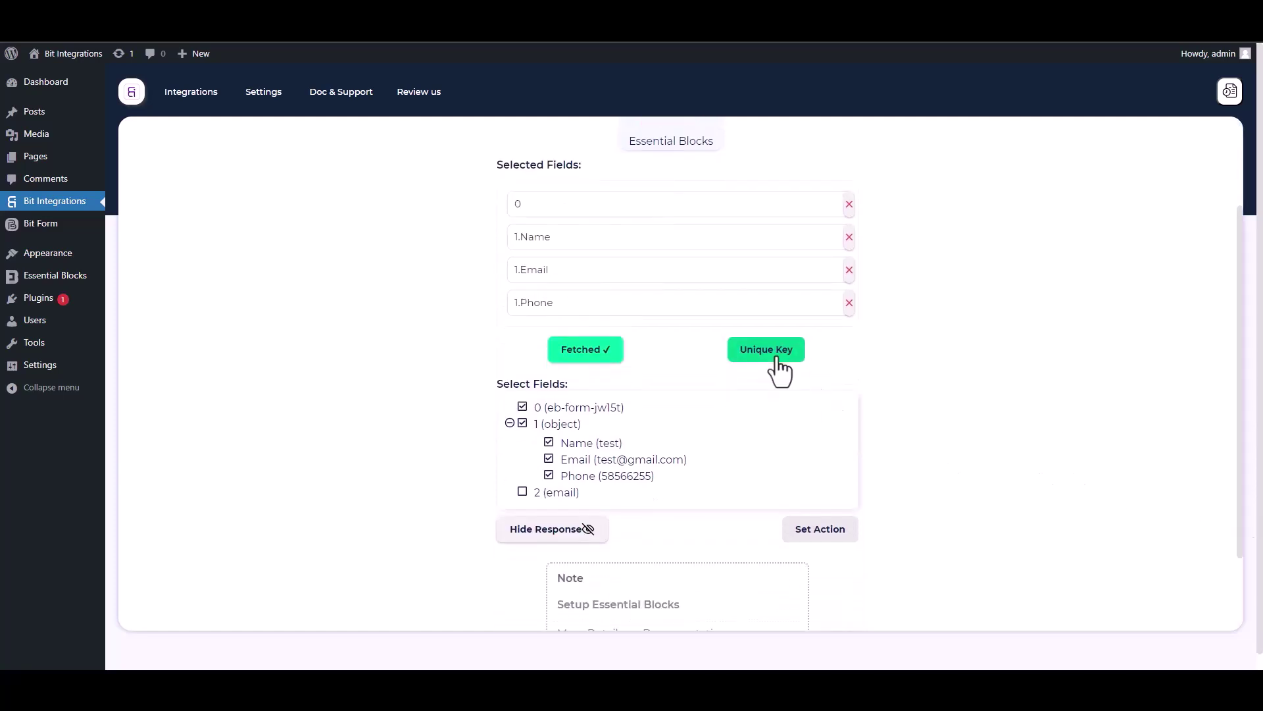
Set field 0, the form ID, as the unique primary key.
click(765, 348)
click(592, 362)
click(517, 392)
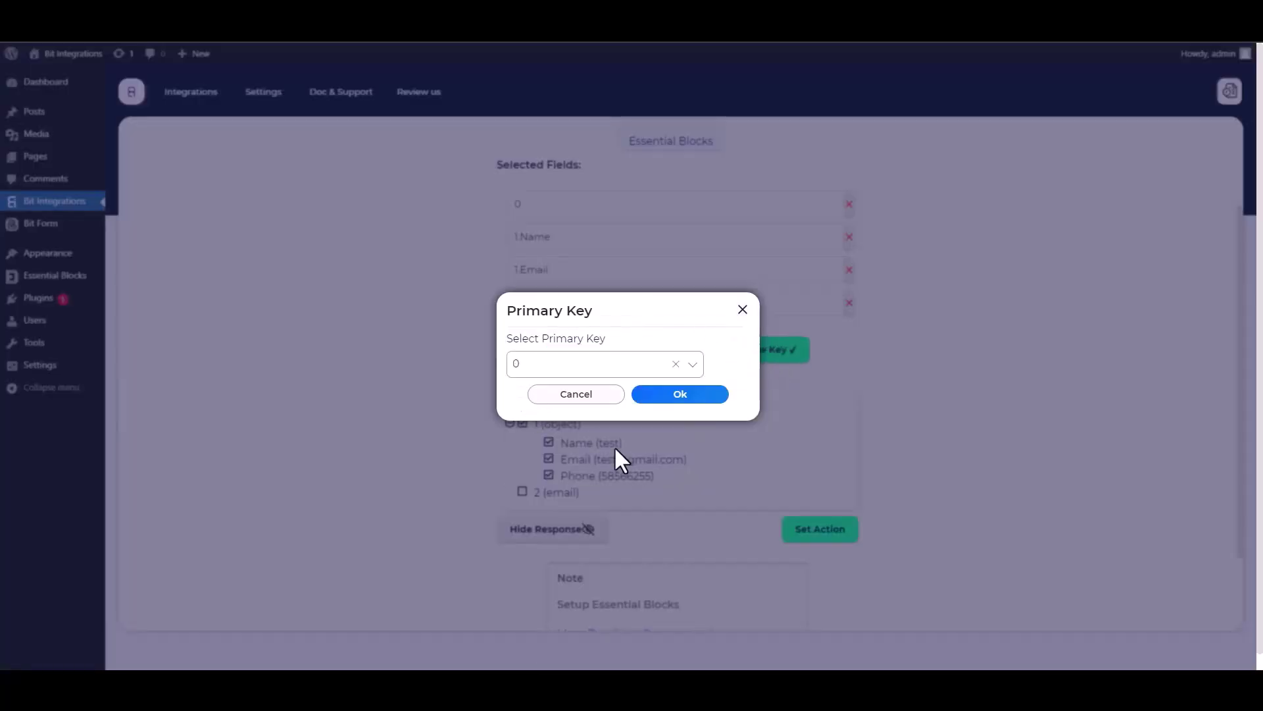
click(681, 394)
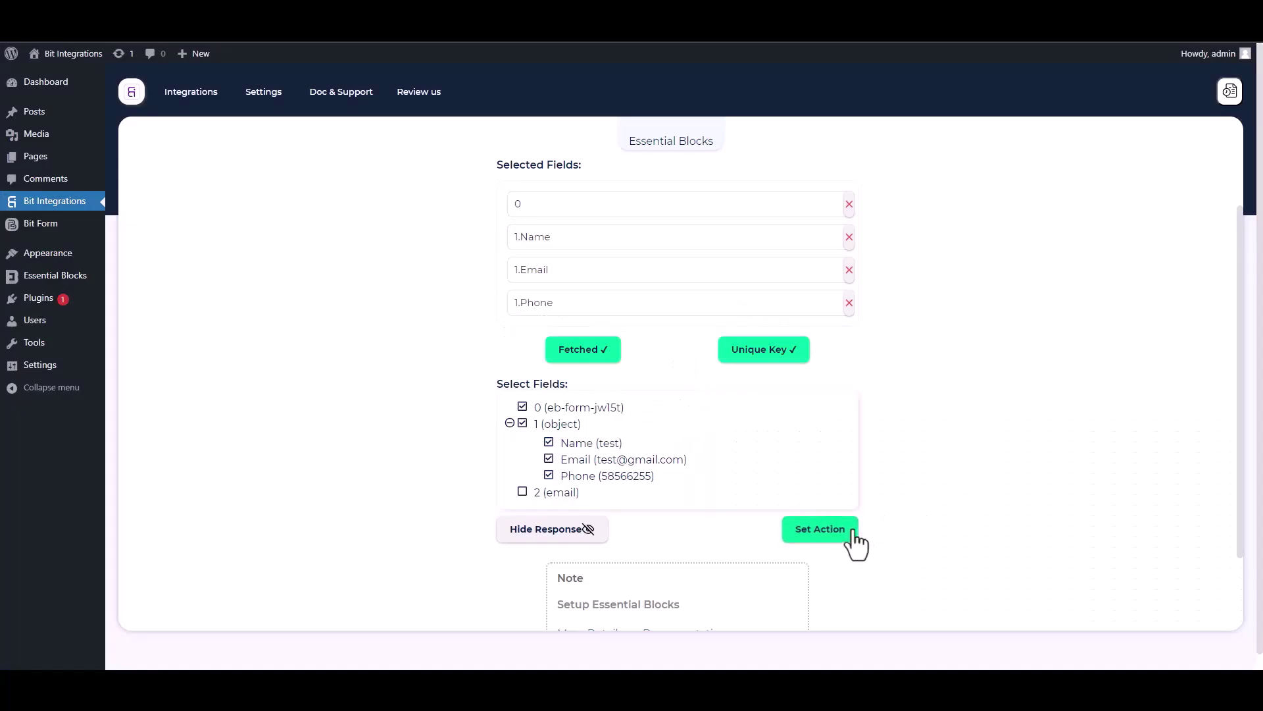
Choose Zoho Recruit as the action with the zoho.com data center.
click(820, 529)
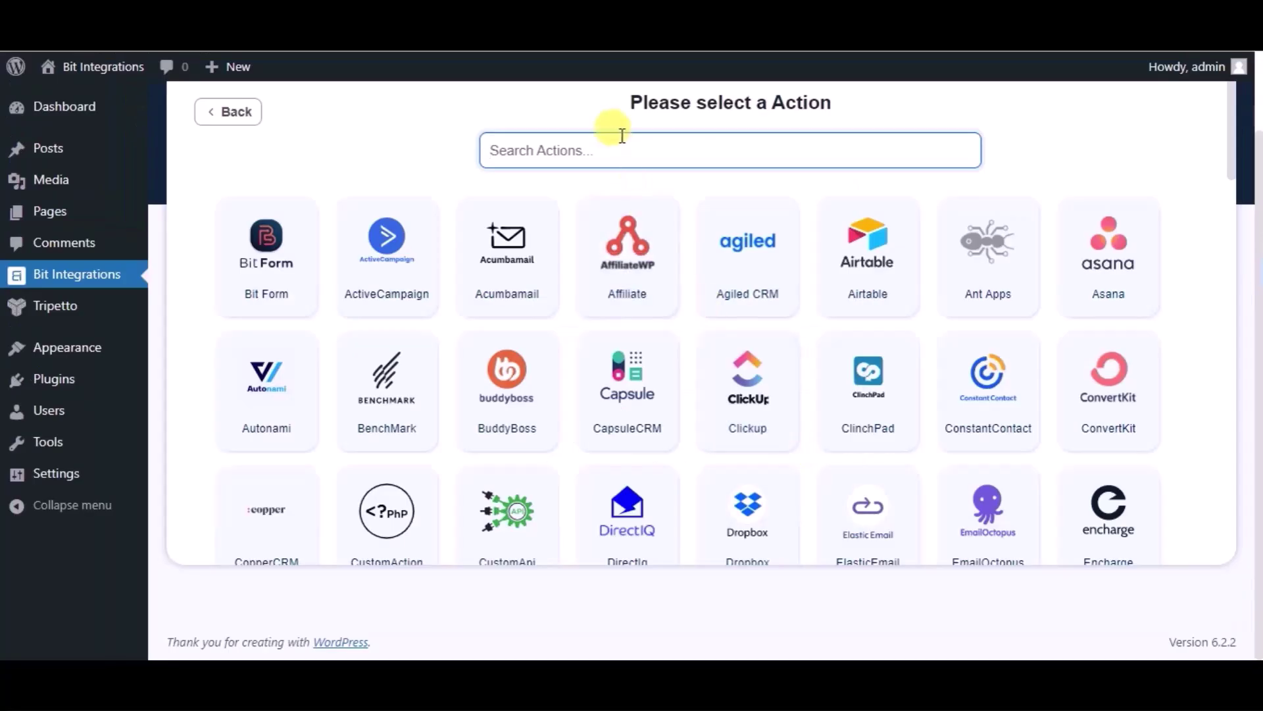
text(zoho)
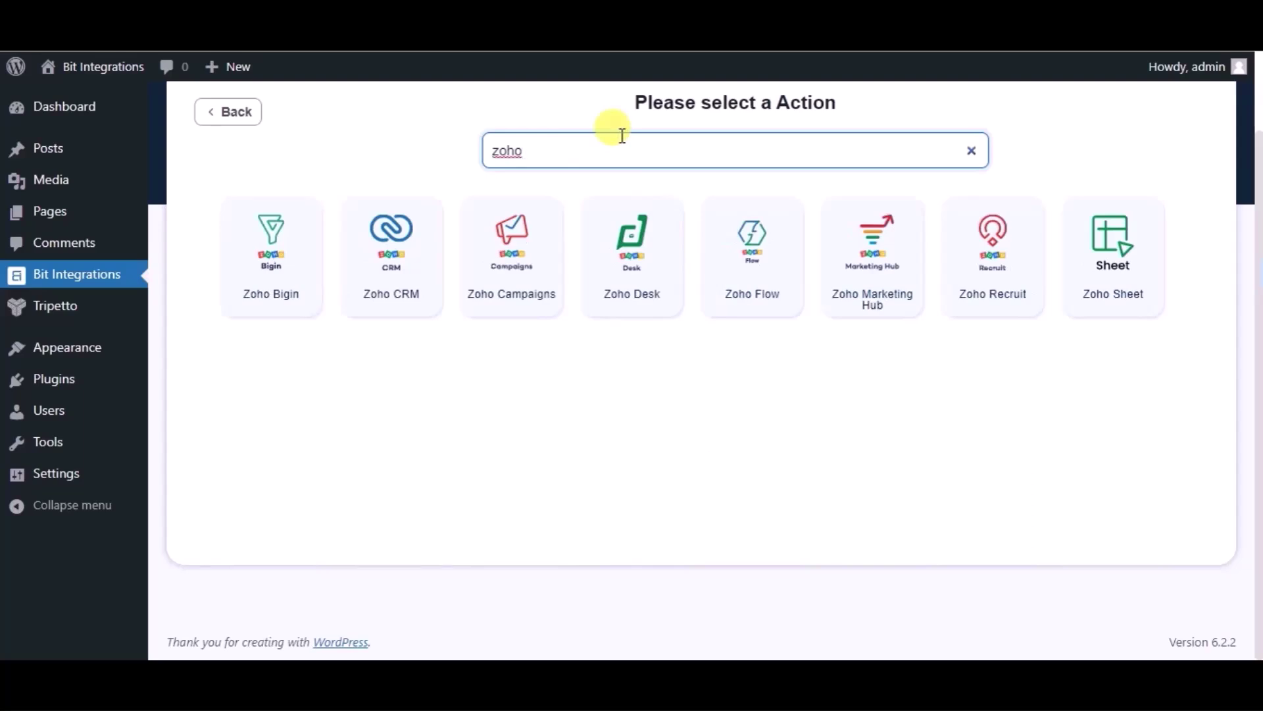
text( re)
click(691, 257)
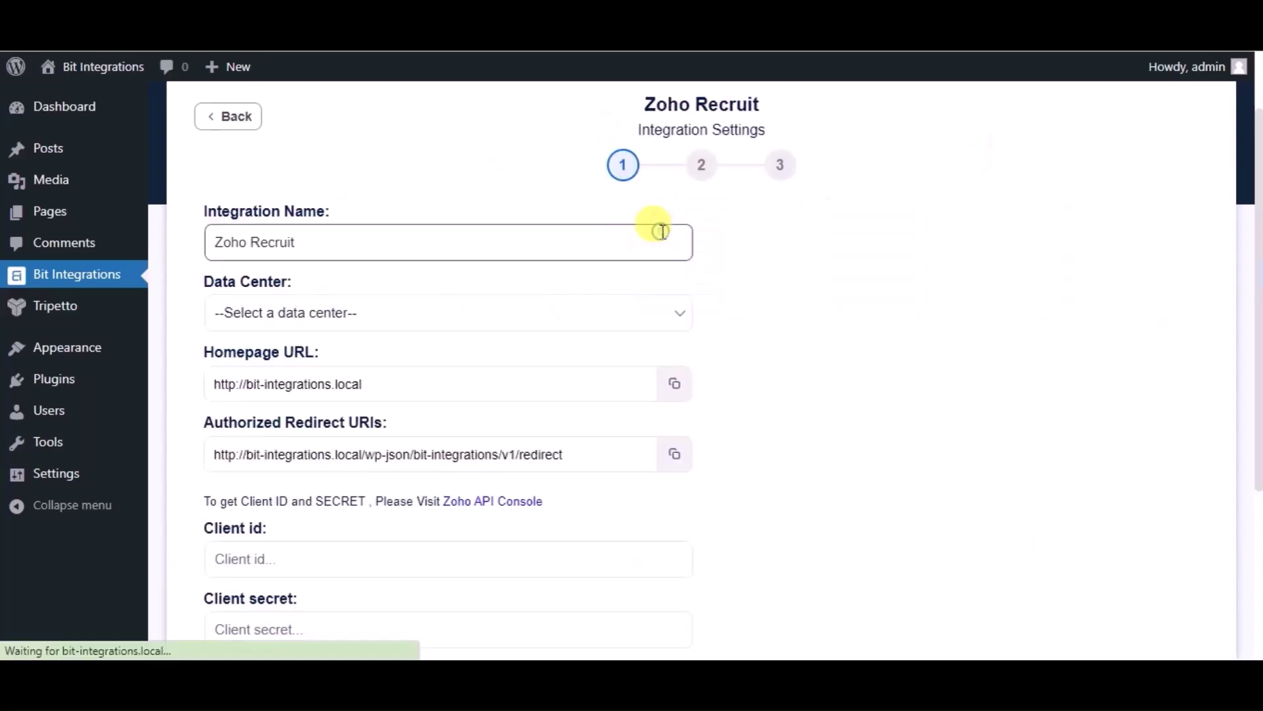
click(393, 309)
click(243, 365)
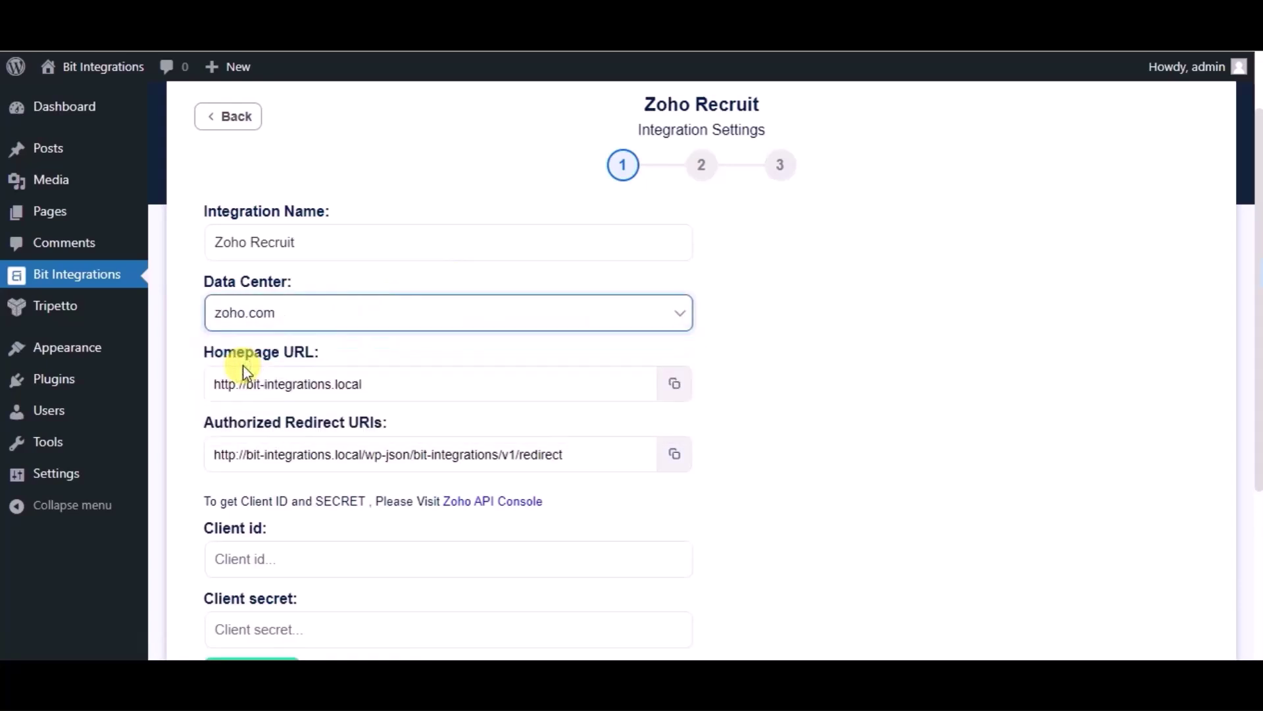
scroll(590, 515, down, 2)
Go to the Zoho API Console from the client id section.
click(260, 410)
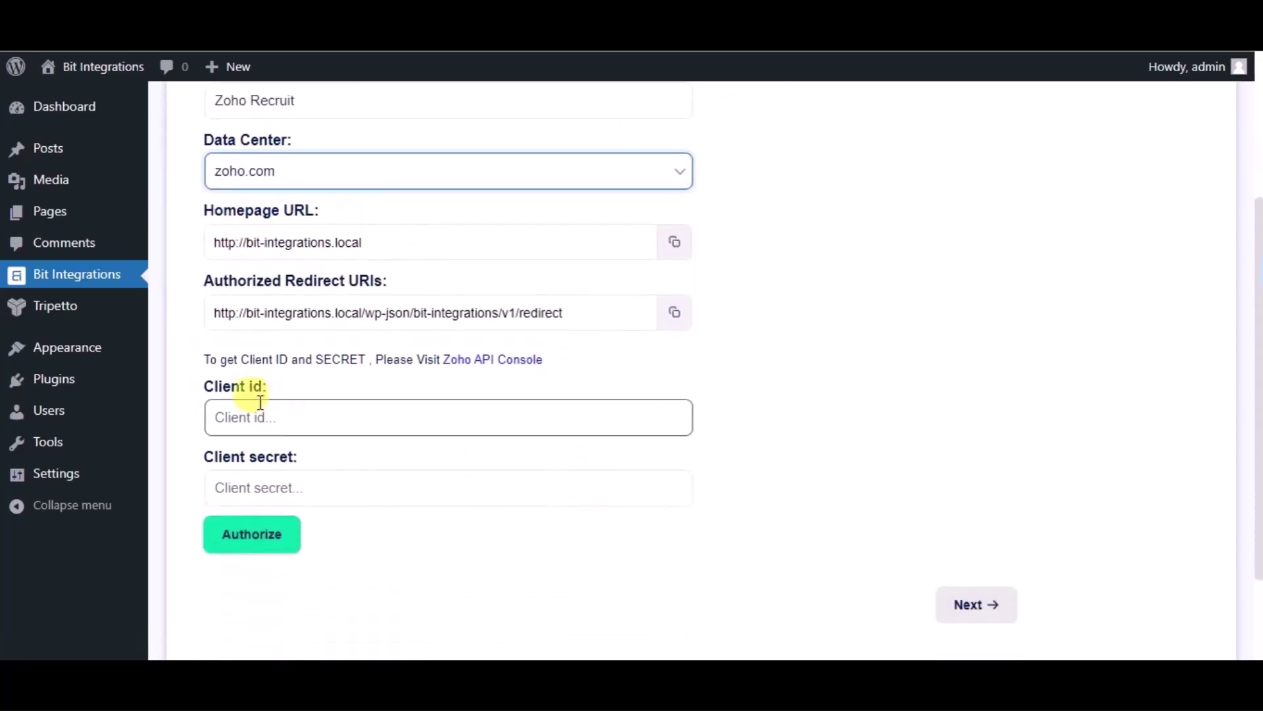
click(523, 363)
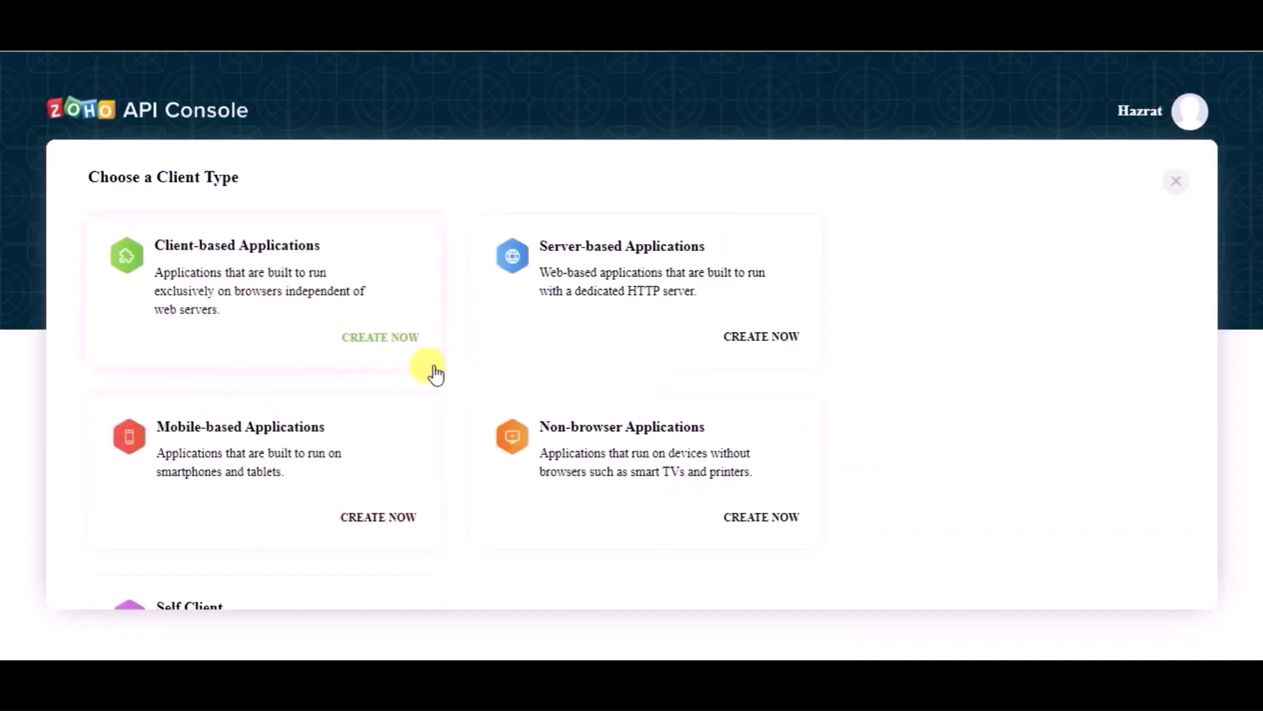
Create a server-based client named Bit Integrations with the plugin's homepage URL.
click(663, 247)
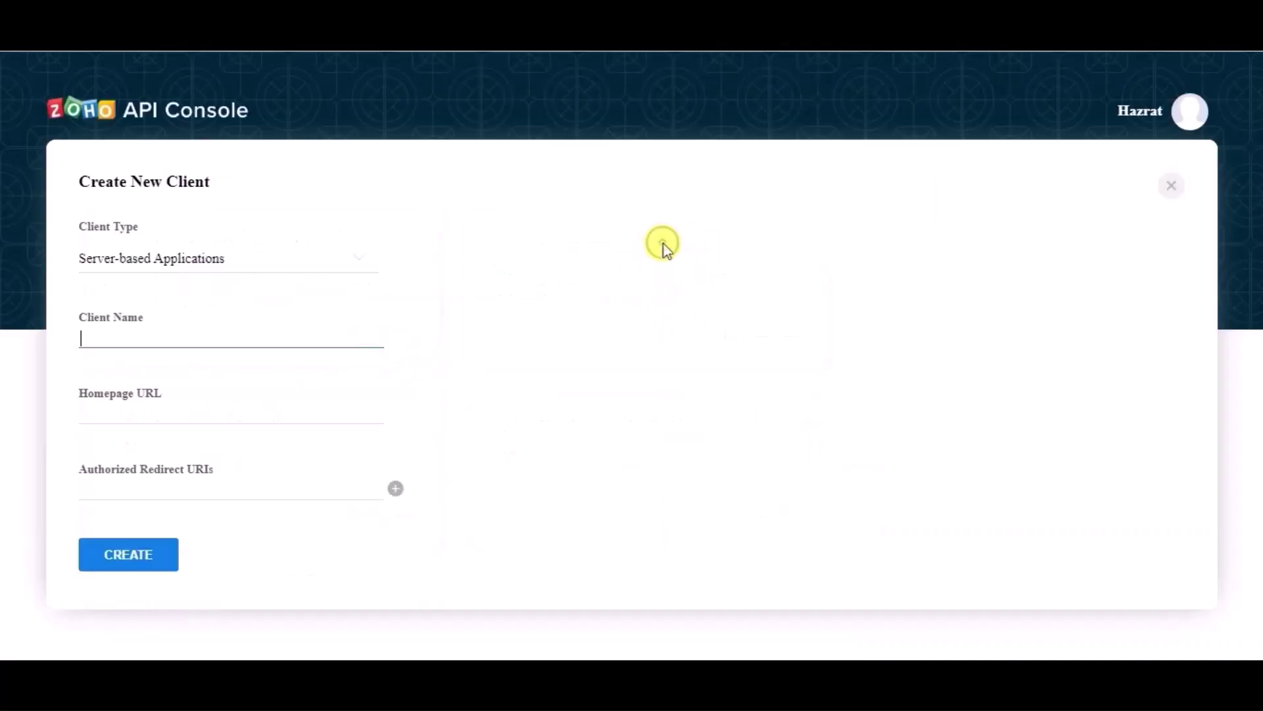
click(212, 341)
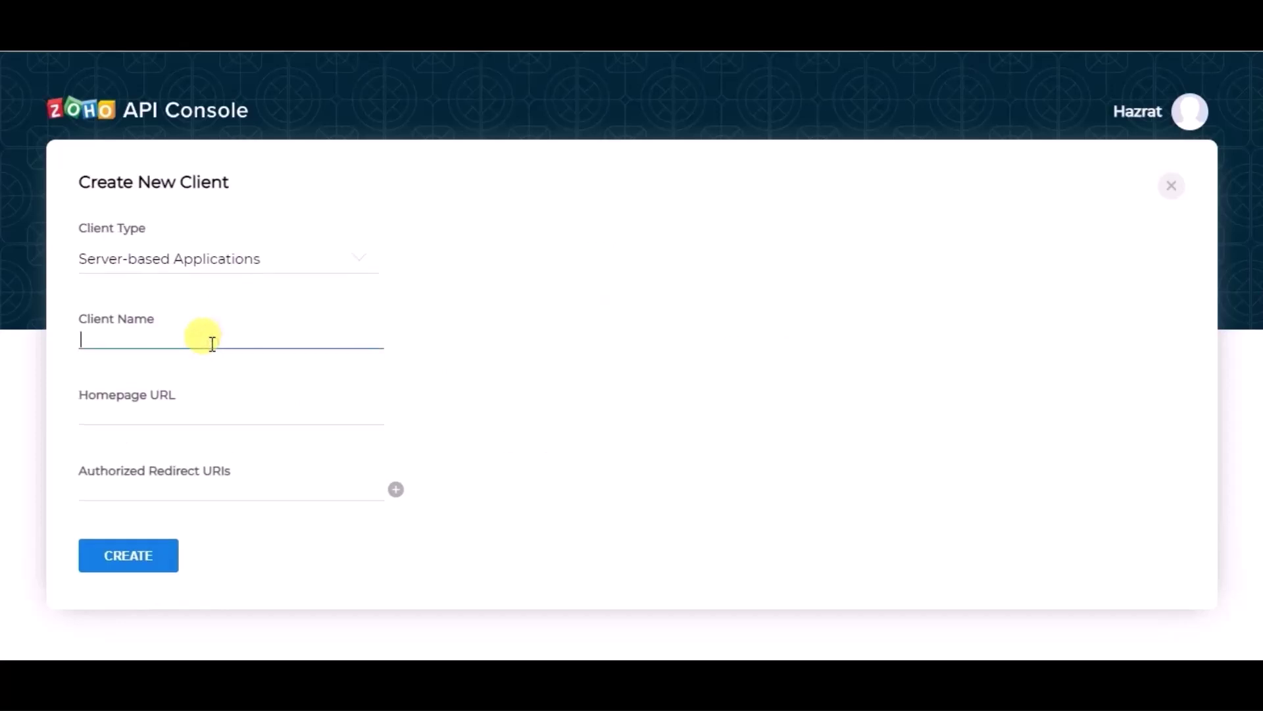
text(B)
text(In)
text(grations)
click(182, 417)
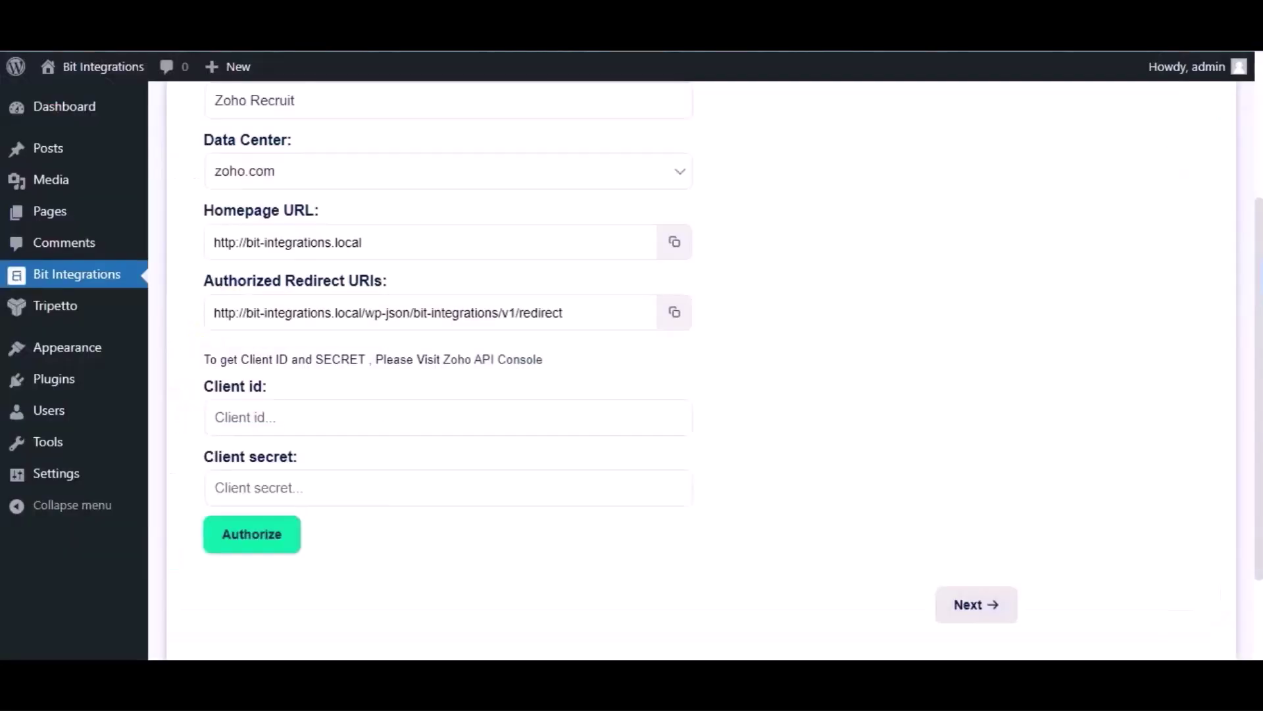
click(675, 241)
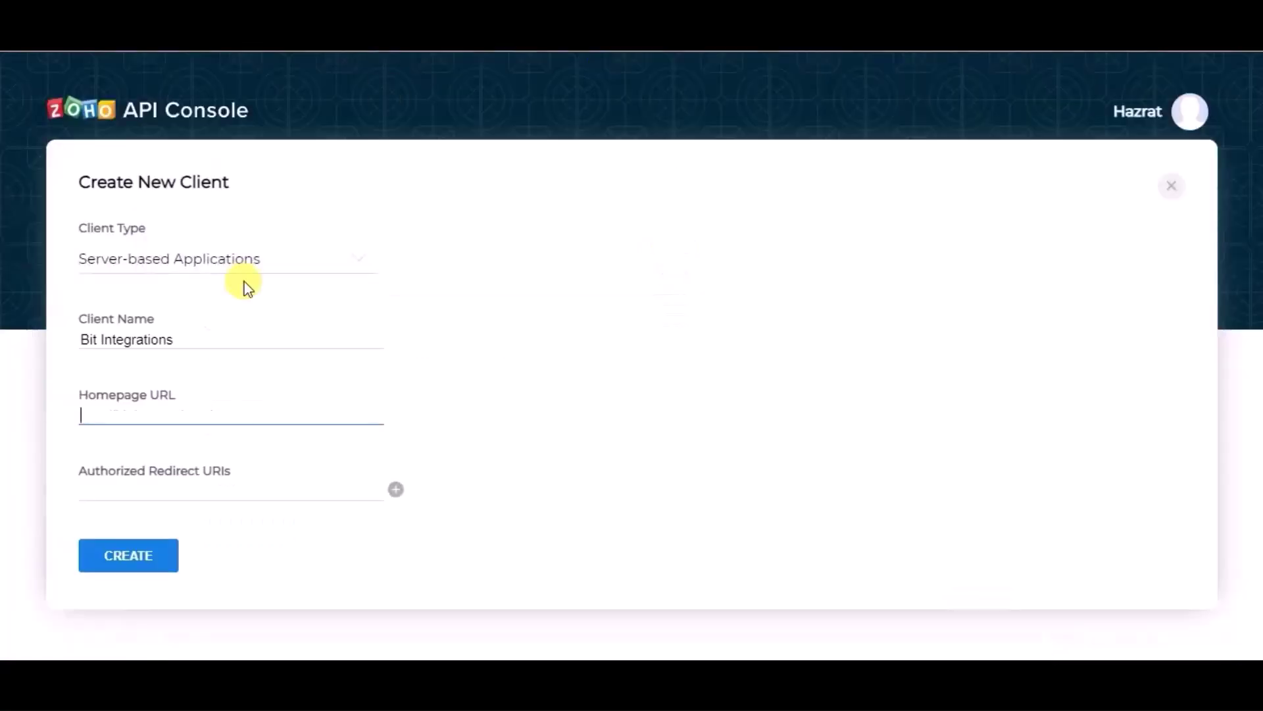
key(ctrl+v)
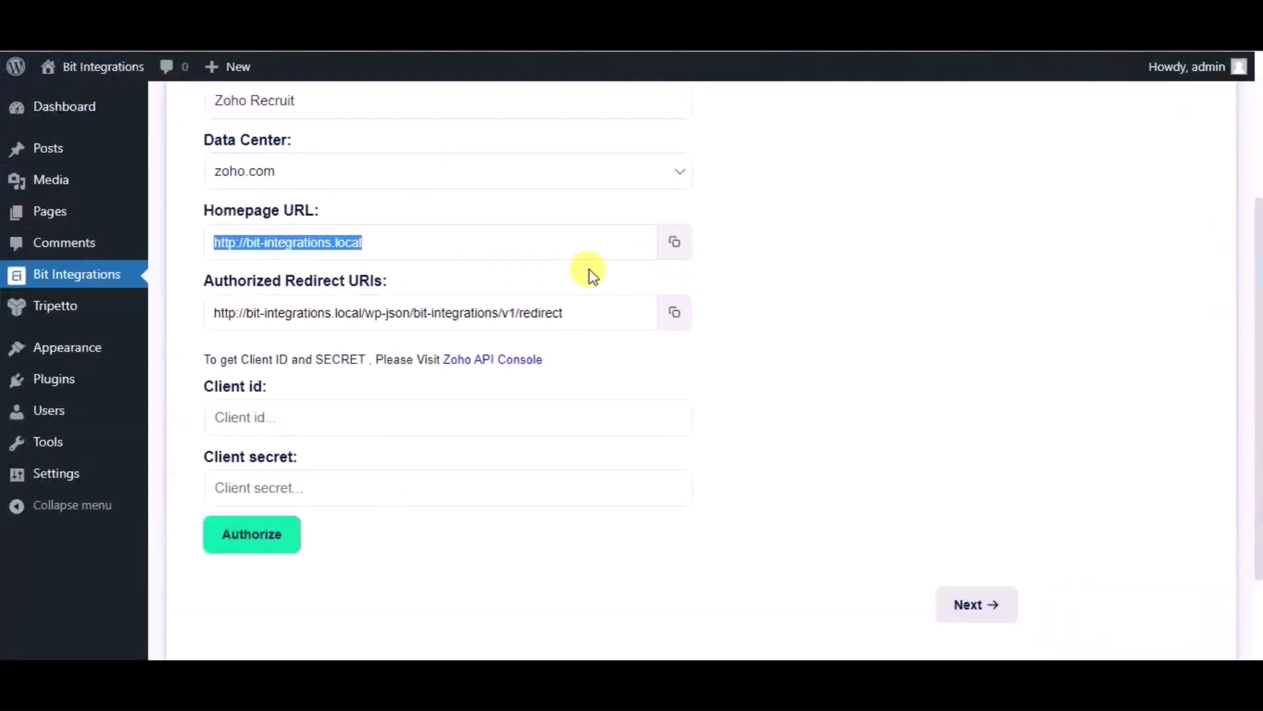
Add the plugin's authorized redirect URI and create the client.
click(675, 312)
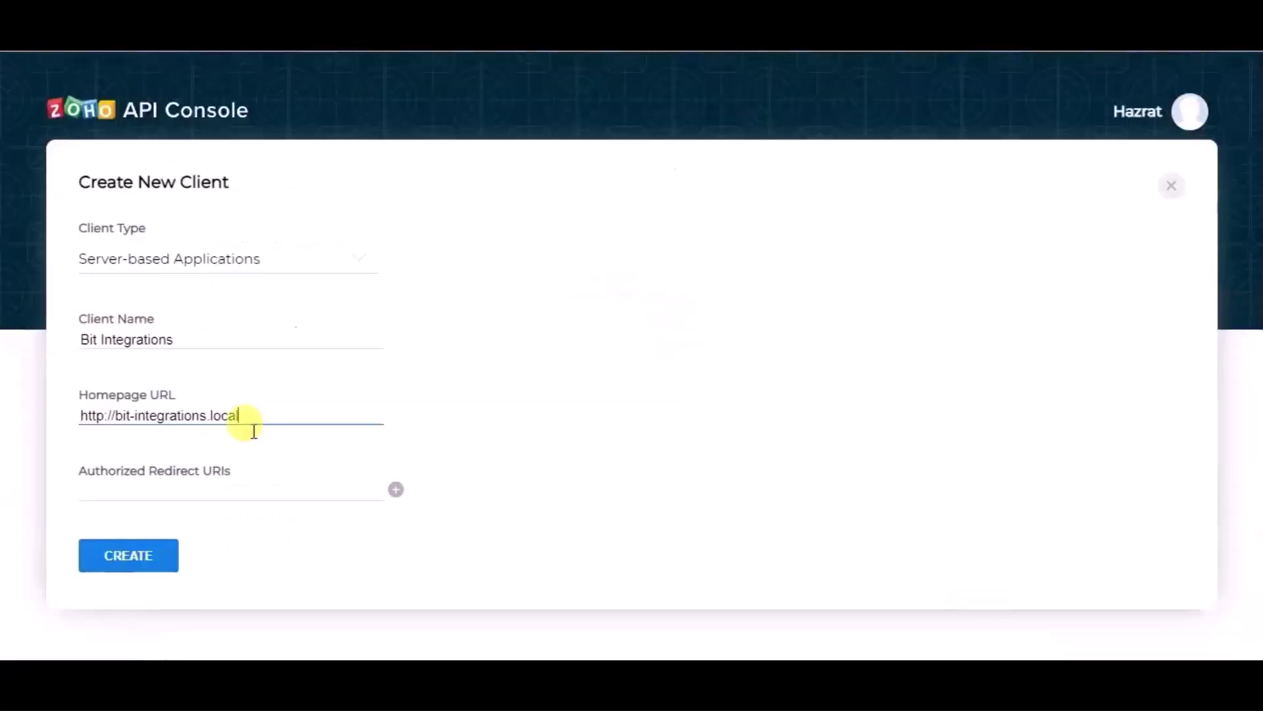
click(243, 489)
key(ctrl+v)
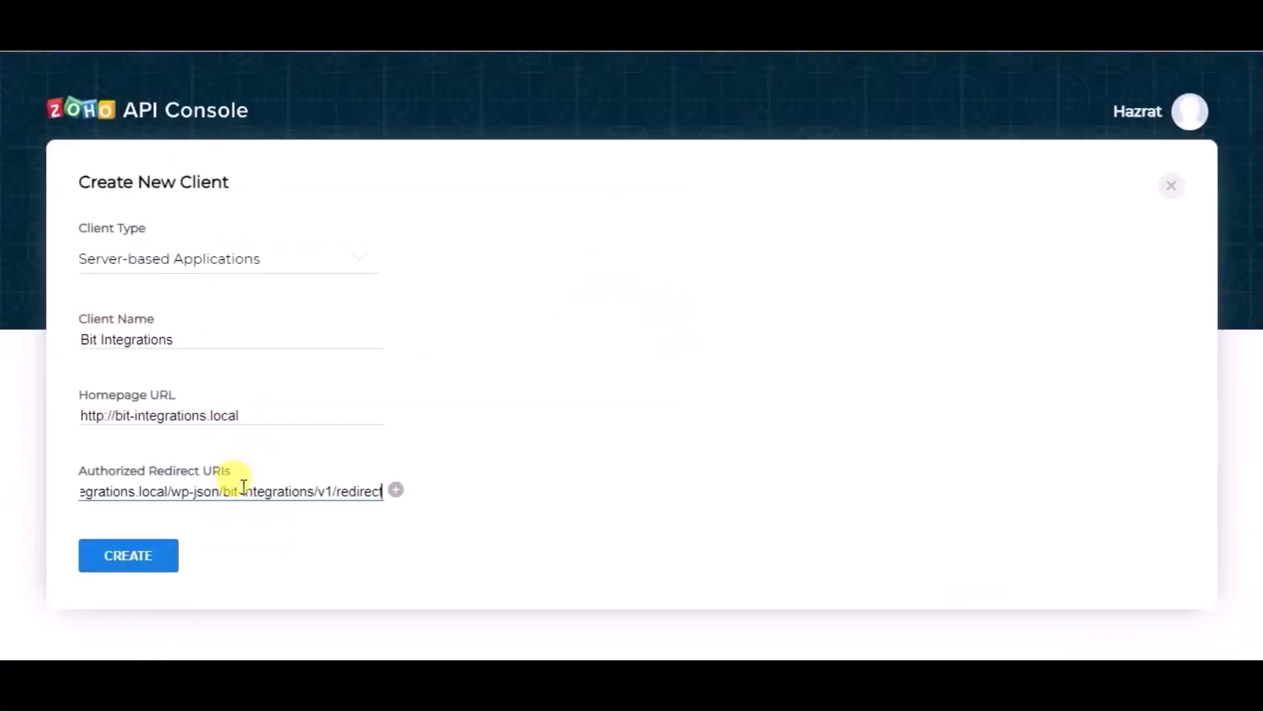
click(157, 551)
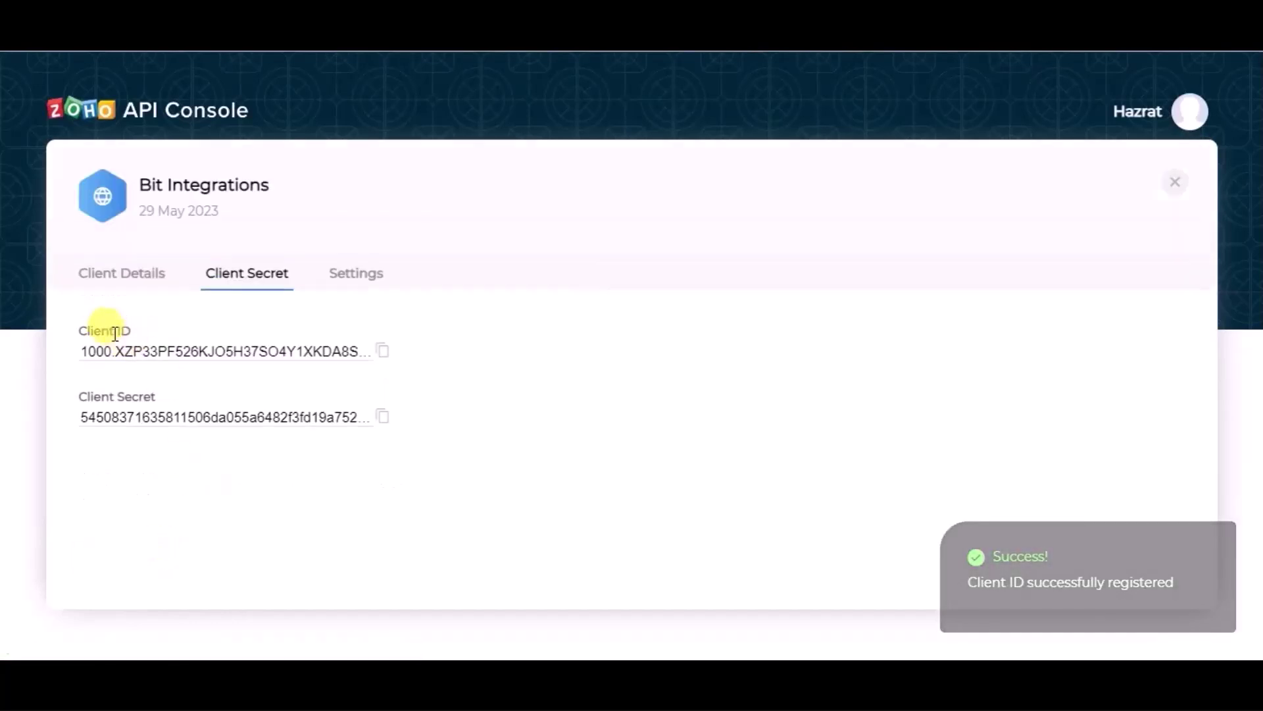
Fill the Client id and Client secret with the values copied from the API Console.
click(382, 352)
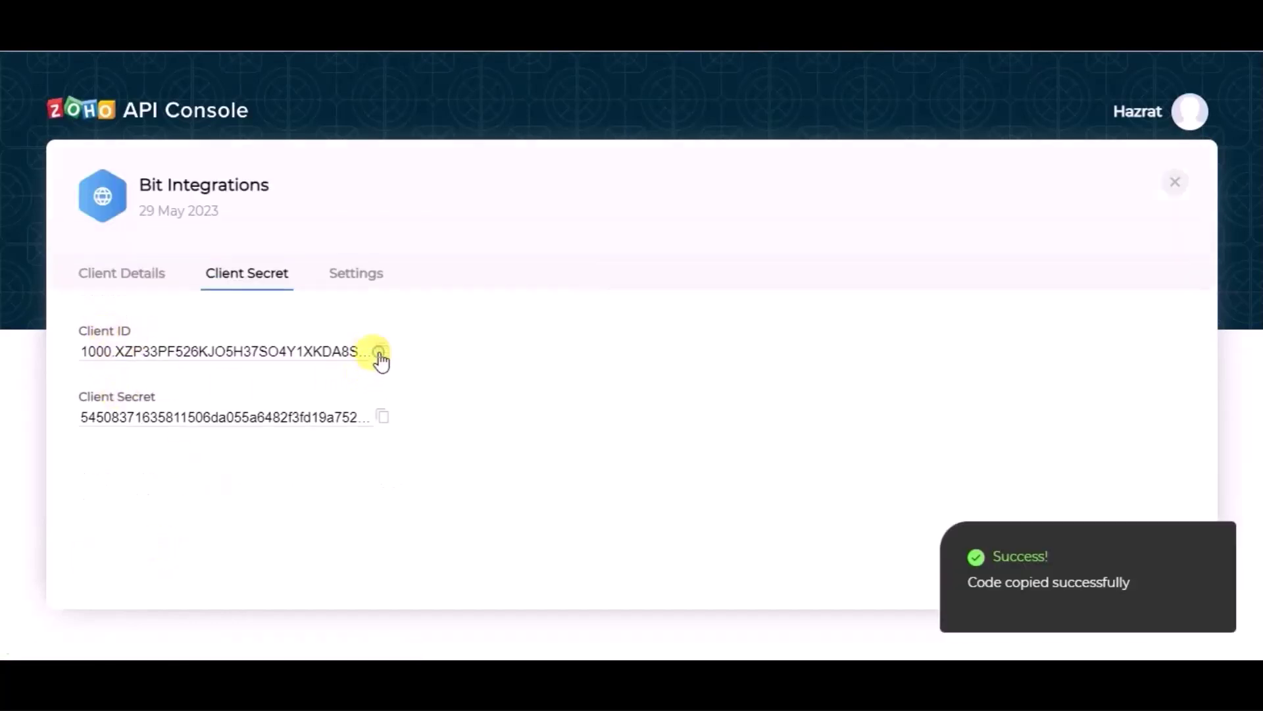
key(ctrl+Tab)
click(337, 417)
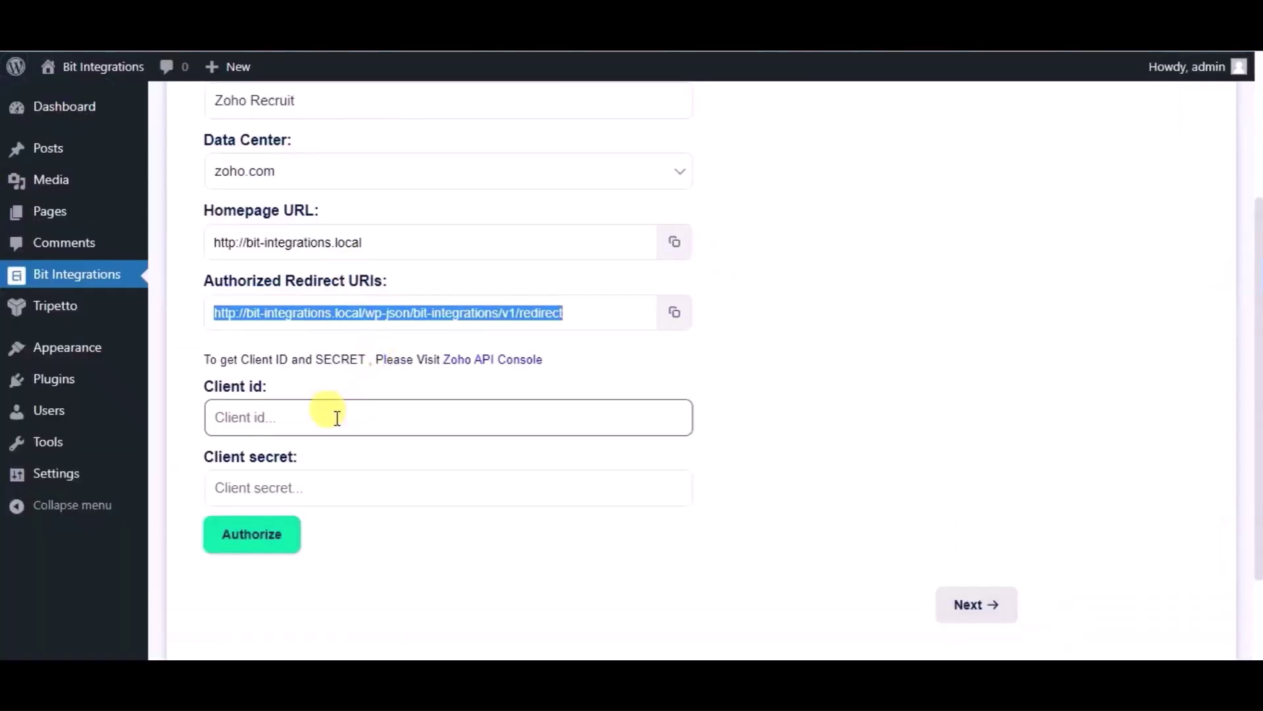
key(ctrl+v)
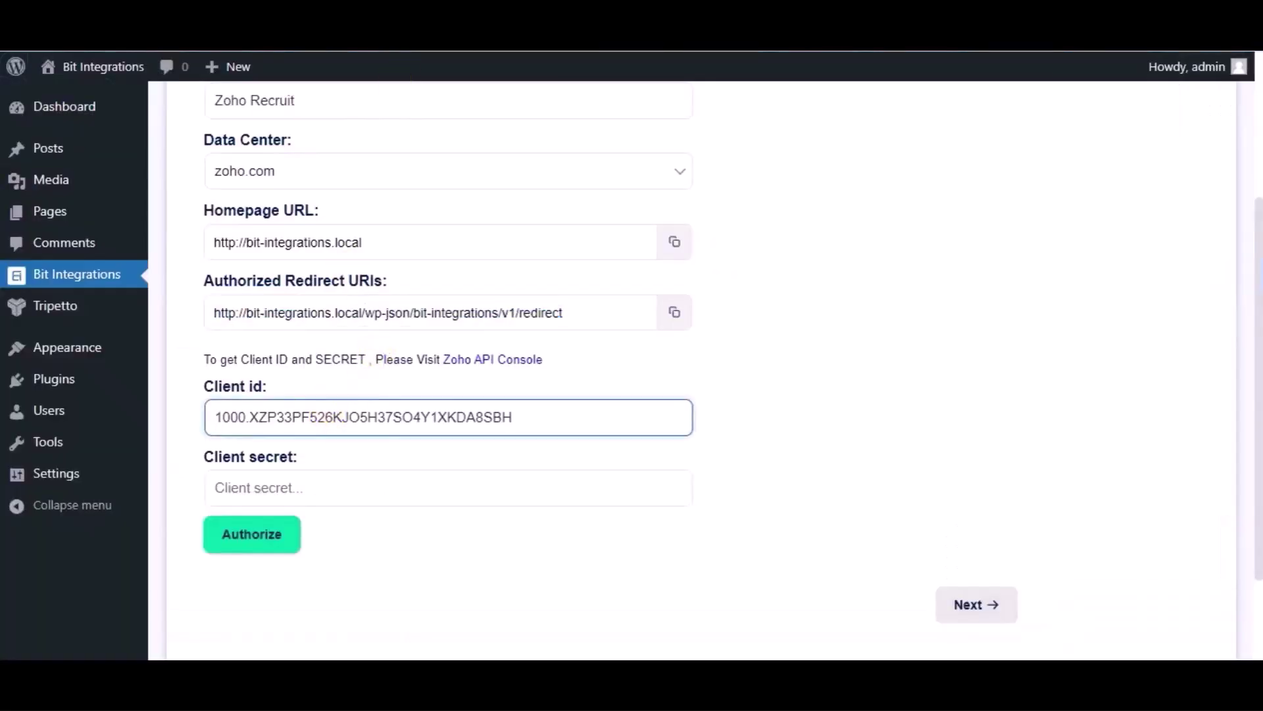
key(ctrl+Tab)
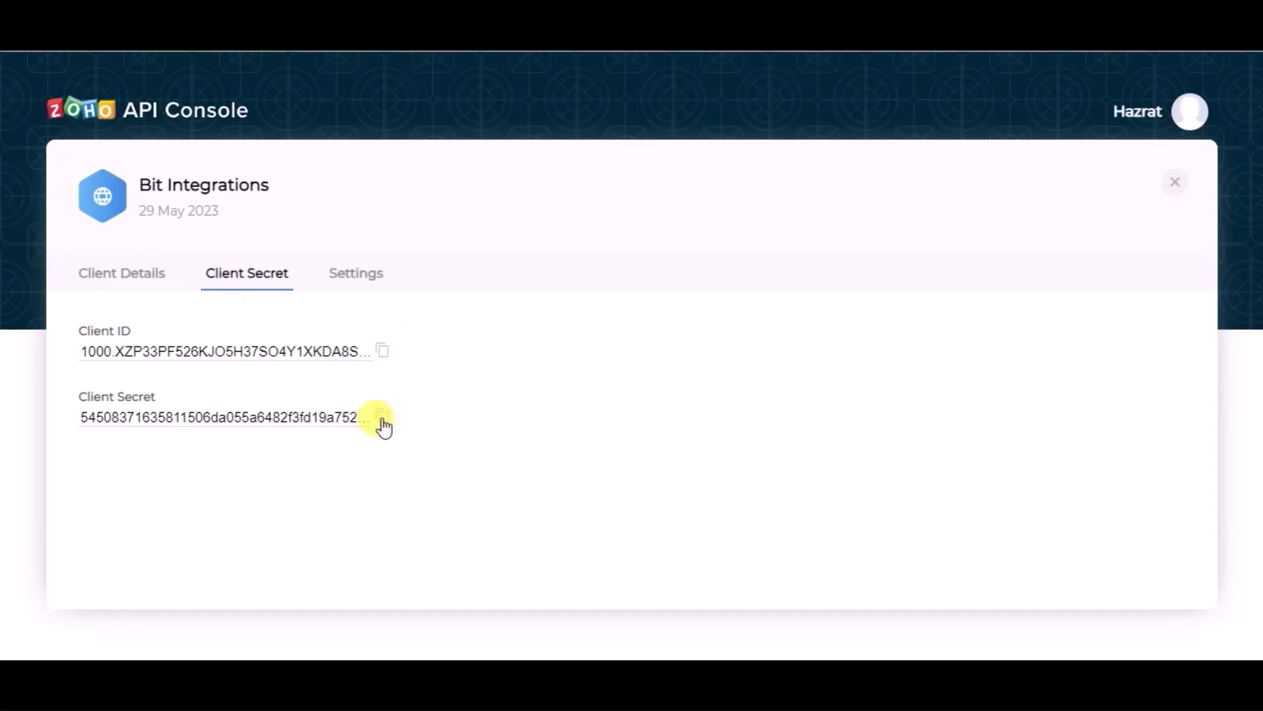
click(385, 423)
key(ctrl+Tab)
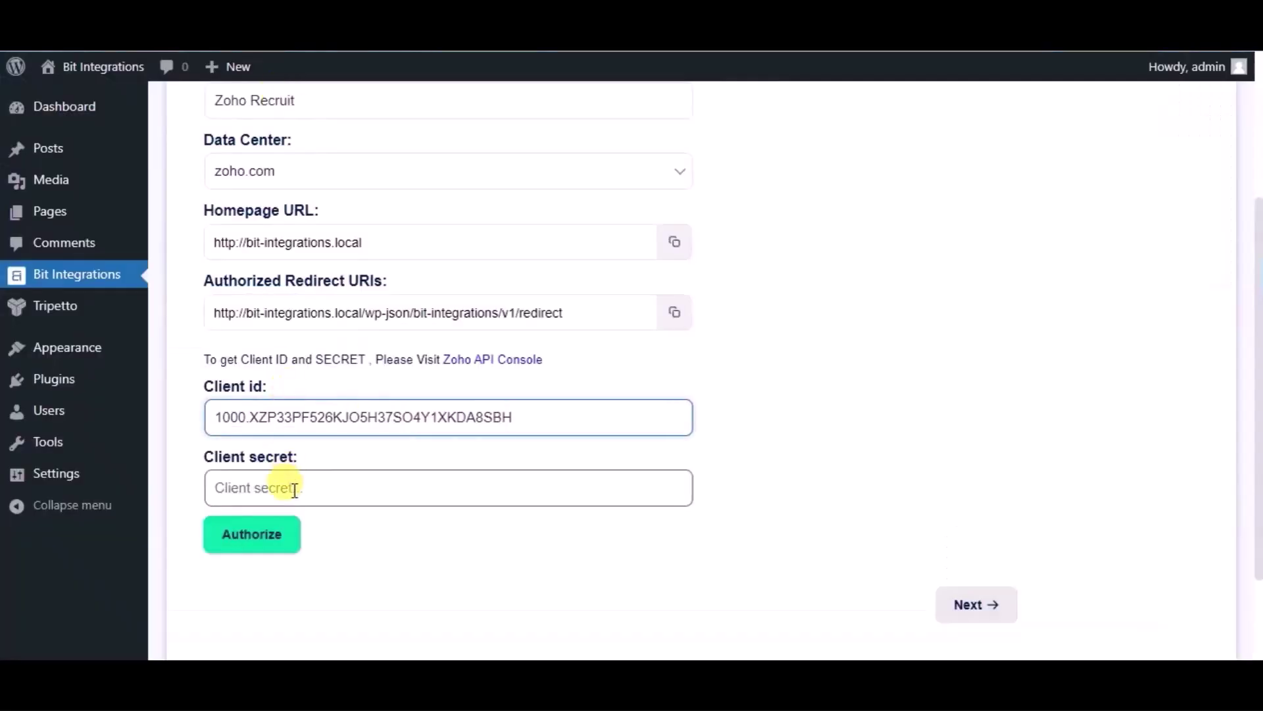
click(294, 488)
key(ctrl+v)
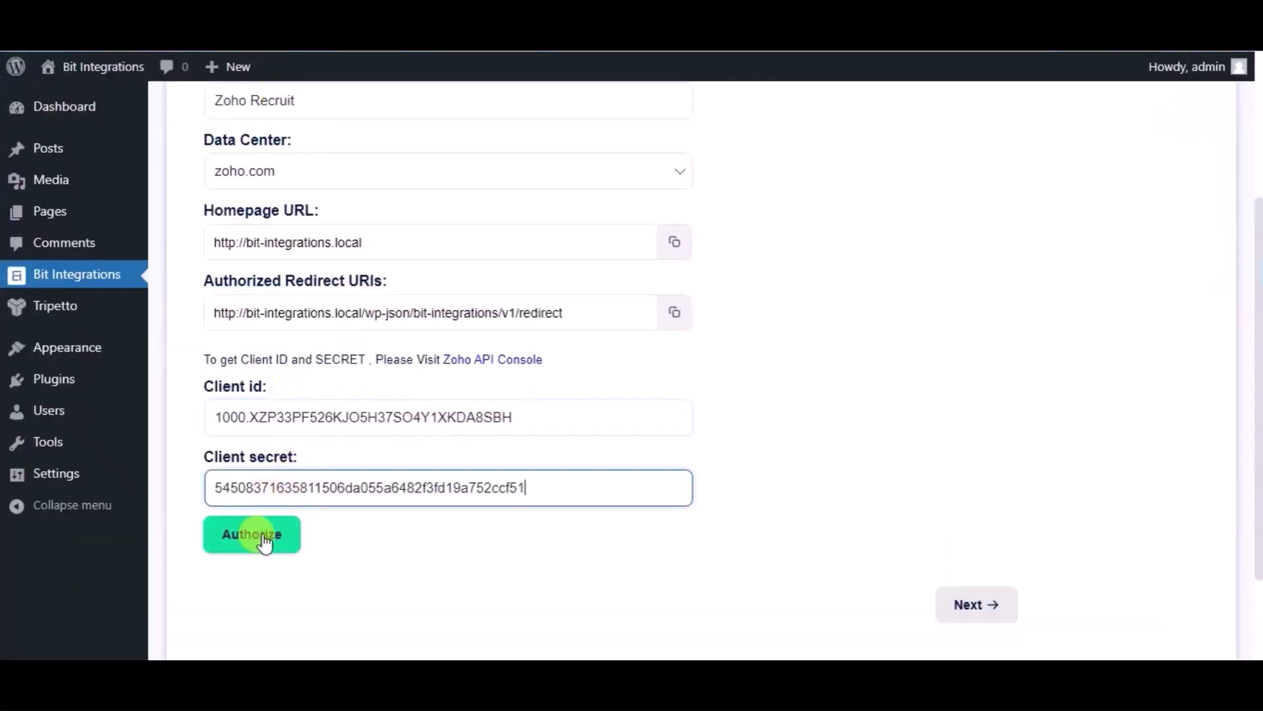
Authorize the Zoho Recruit connection and accept the Zoho consent.
click(263, 541)
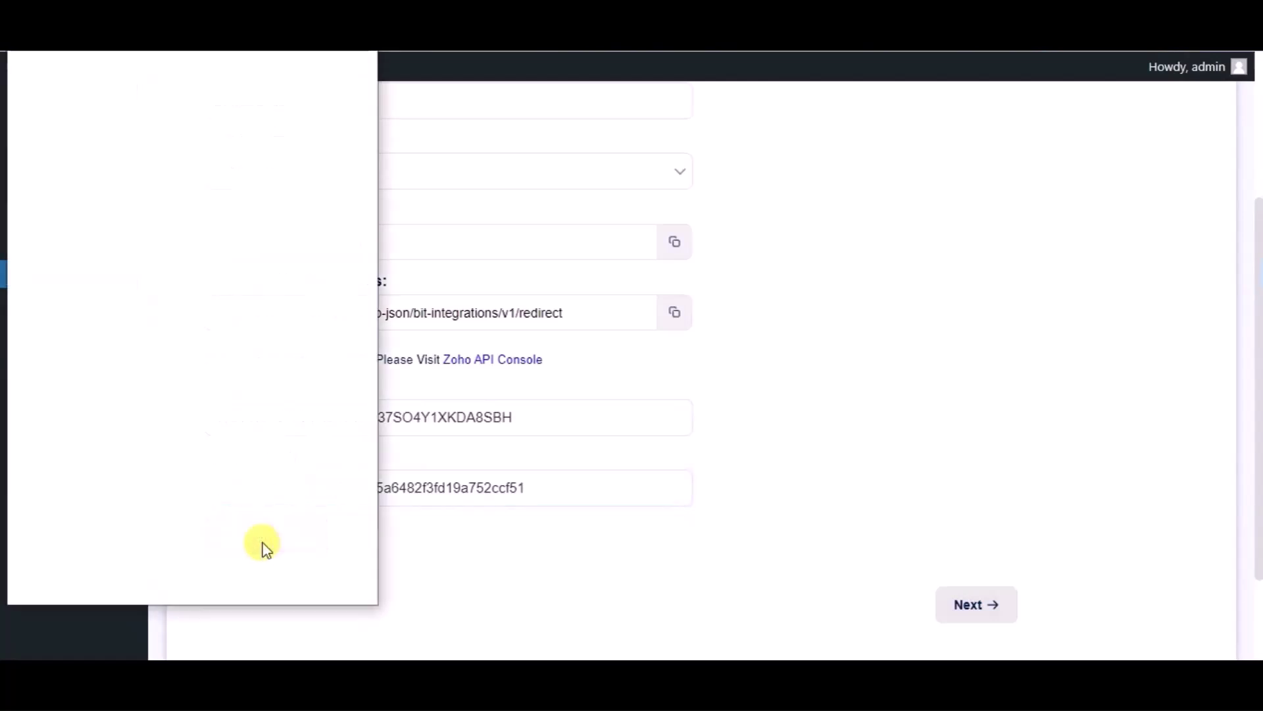
click(243, 495)
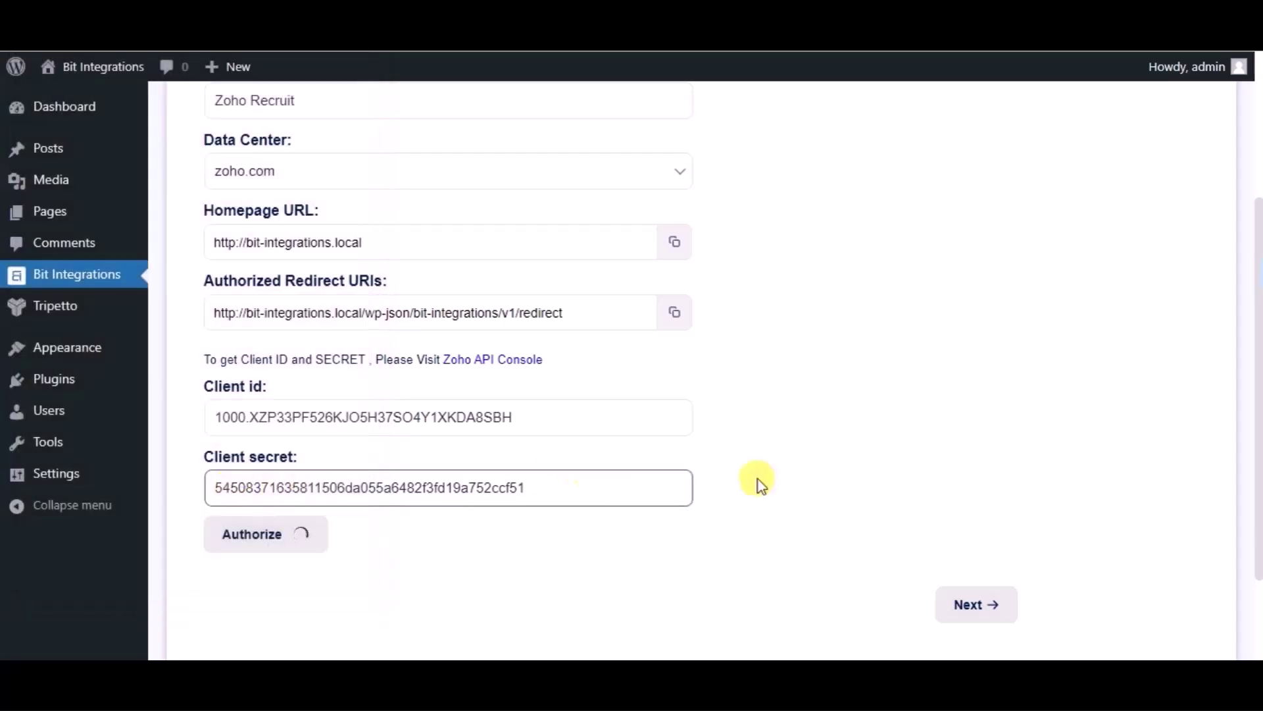
scroll(820, 478, down, 3)
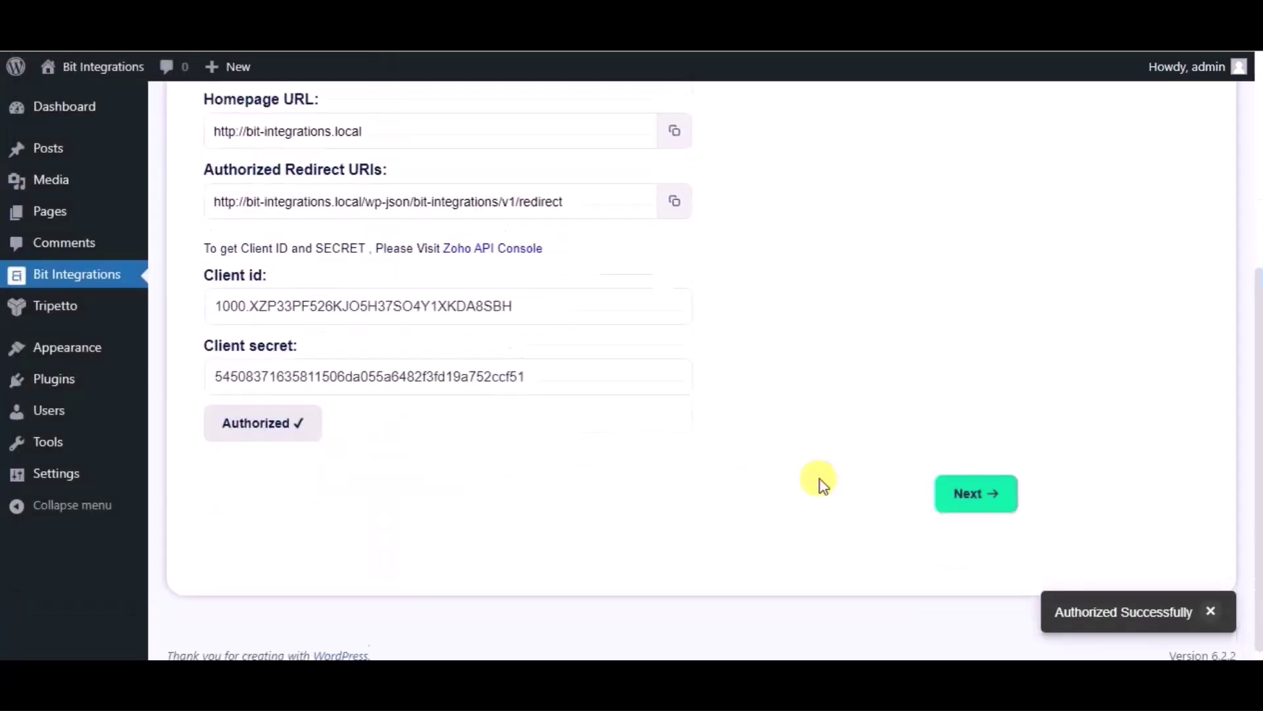
Choose the Candidates module and map the form's Name to Last Name.
click(966, 481)
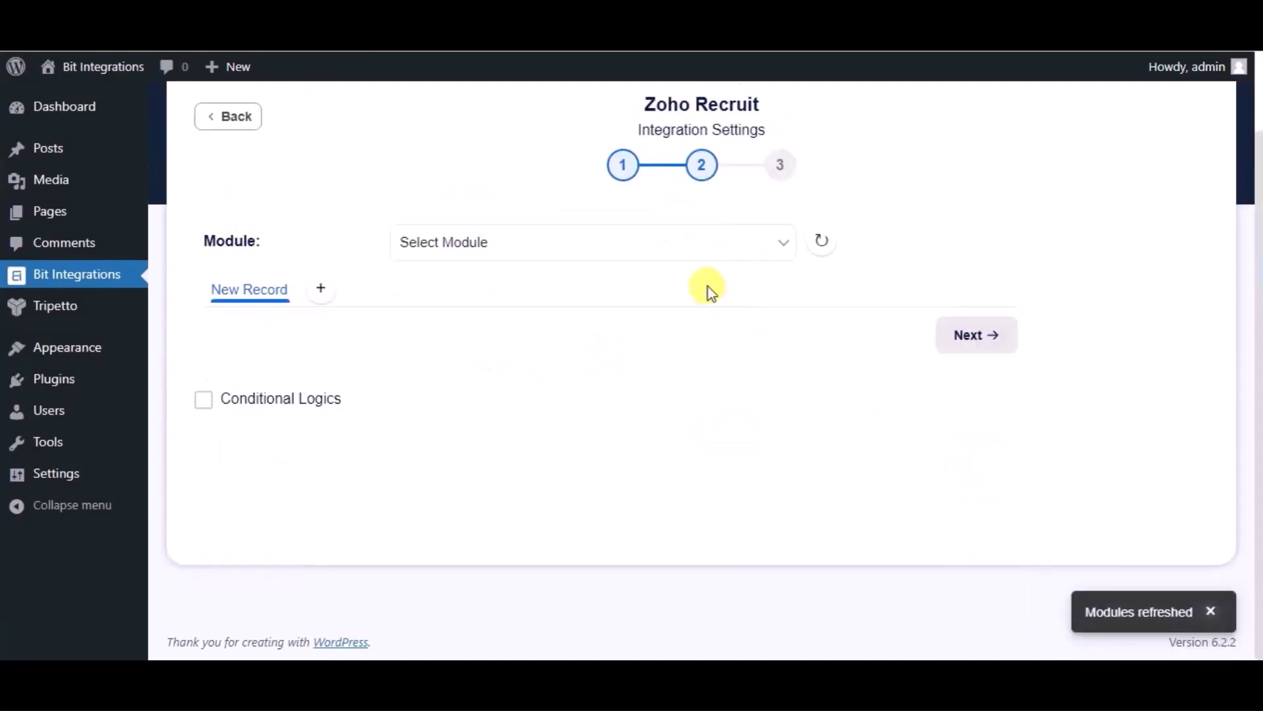
click(673, 247)
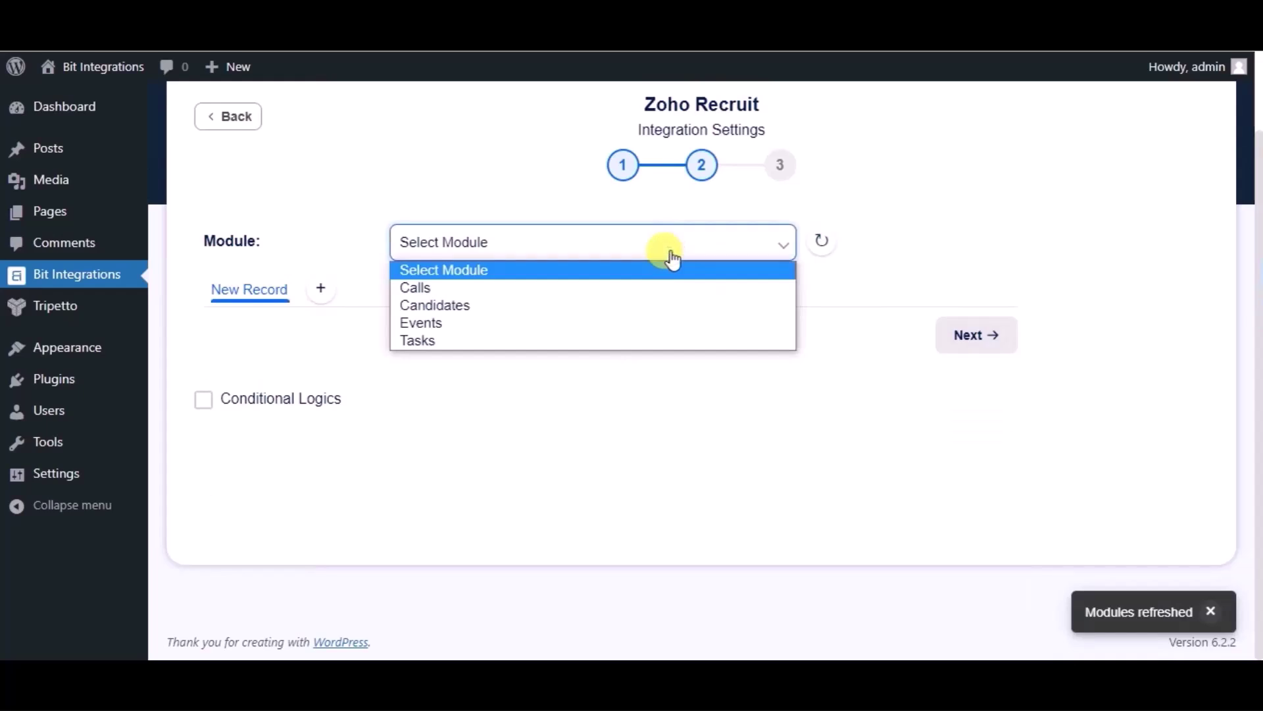
click(526, 306)
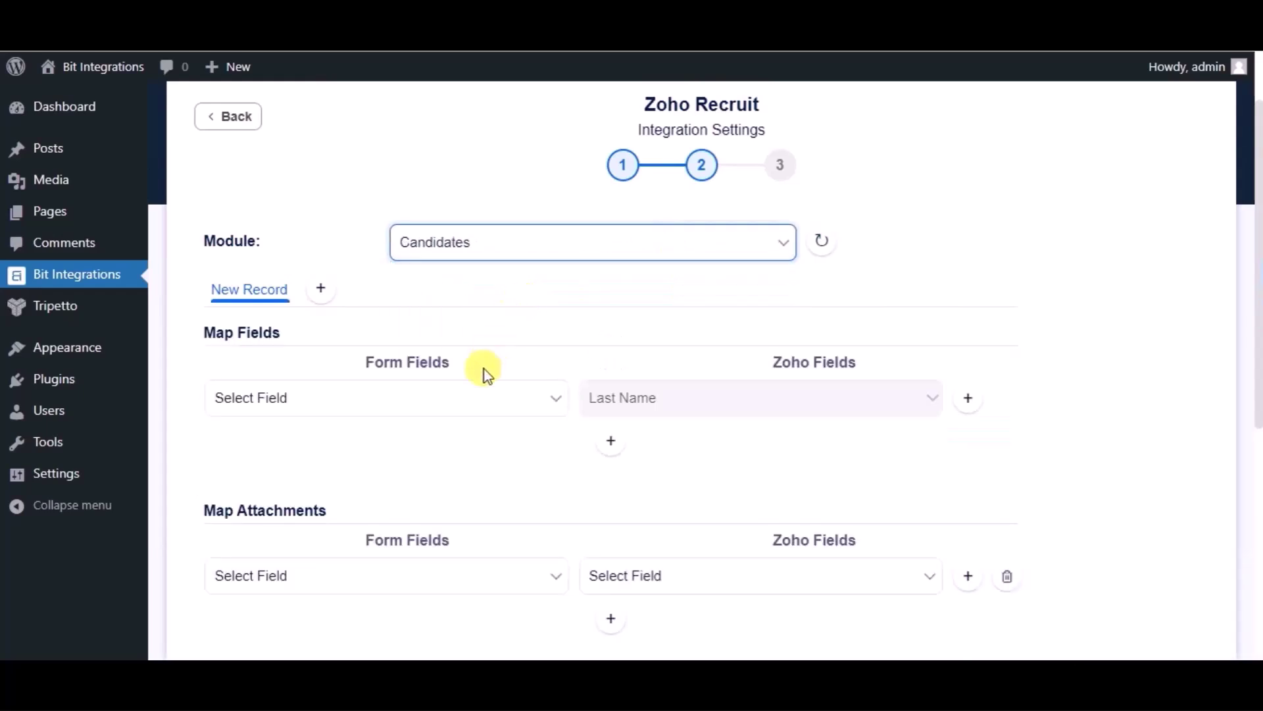
click(481, 400)
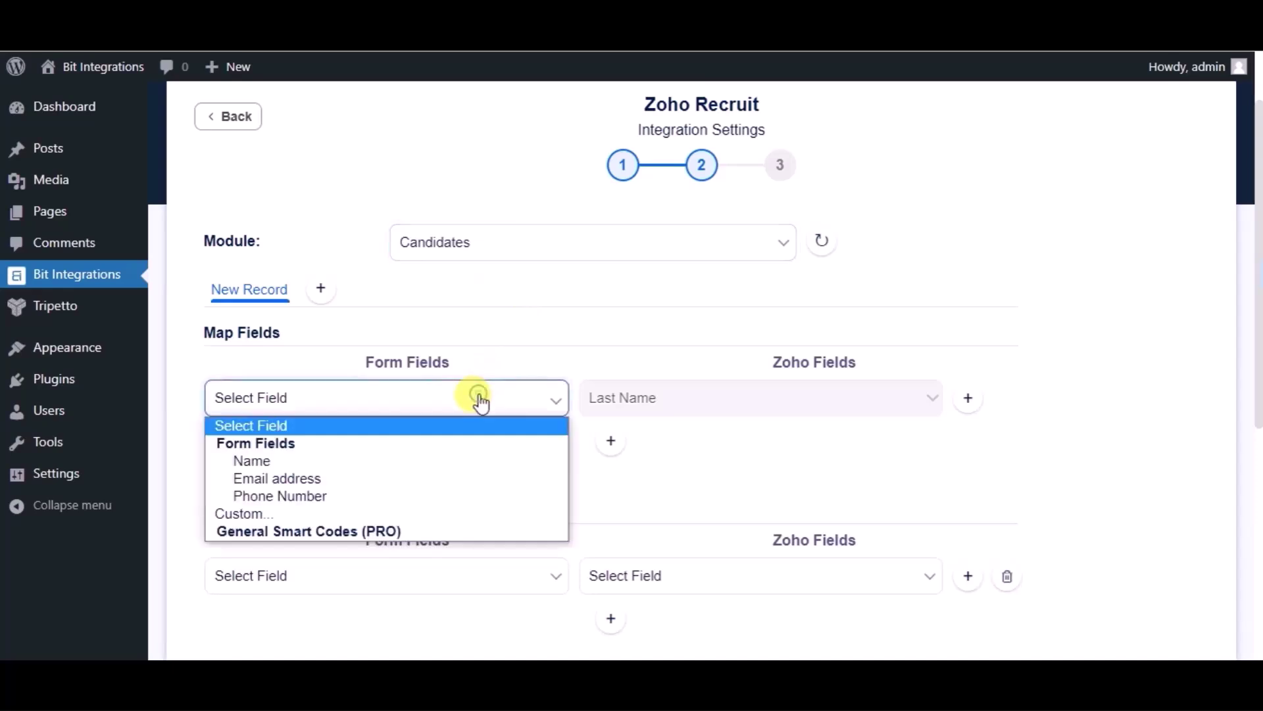
click(317, 460)
Add a row mapping Email address to the candidate's Email.
click(610, 441)
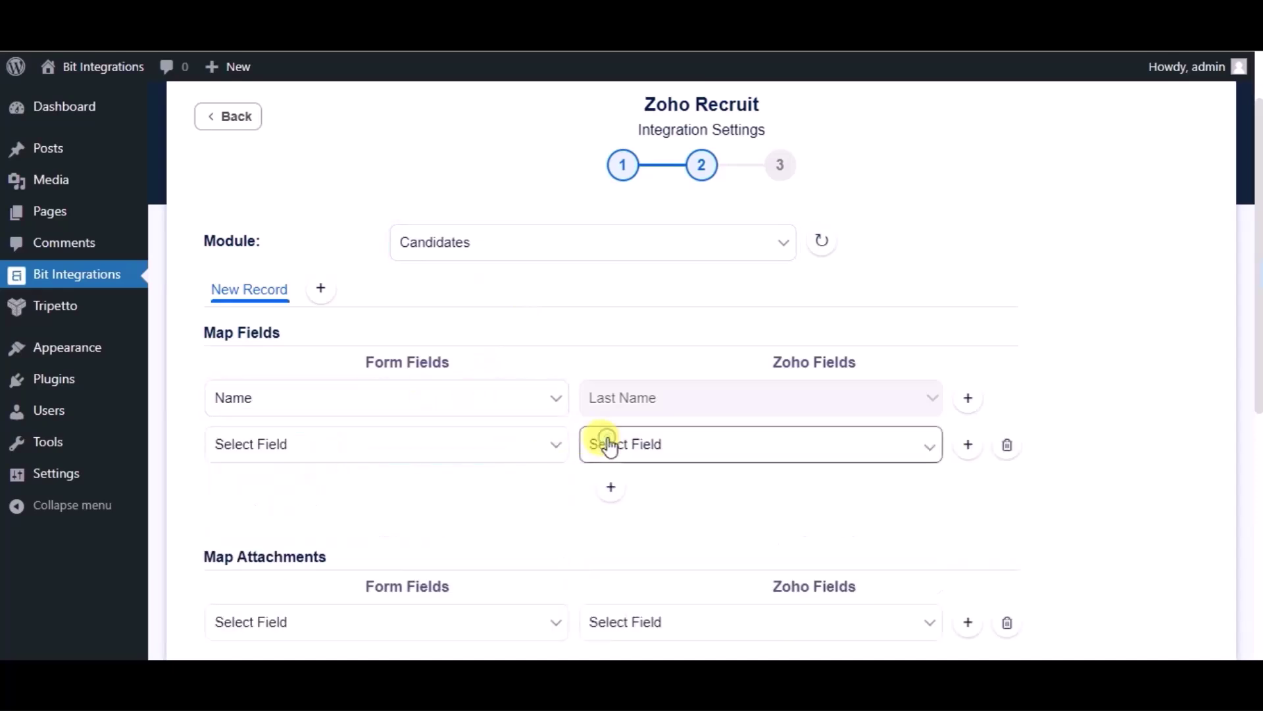
click(439, 445)
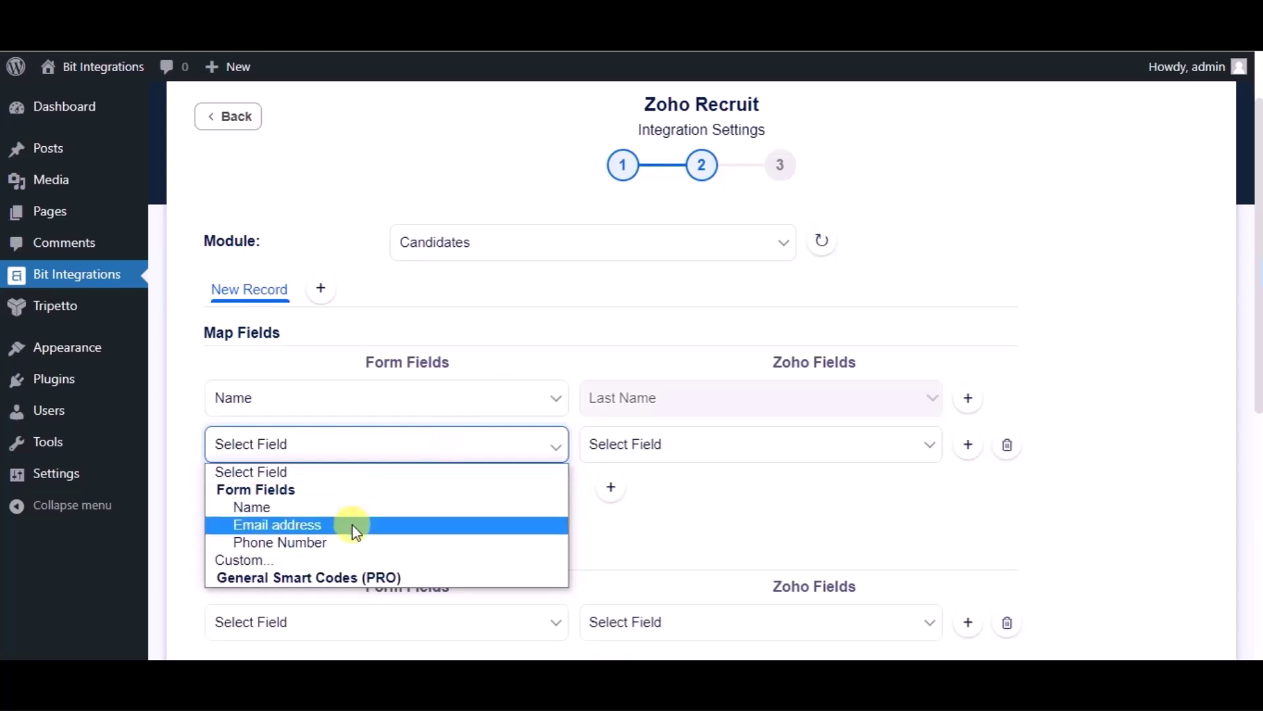
click(351, 525)
click(617, 449)
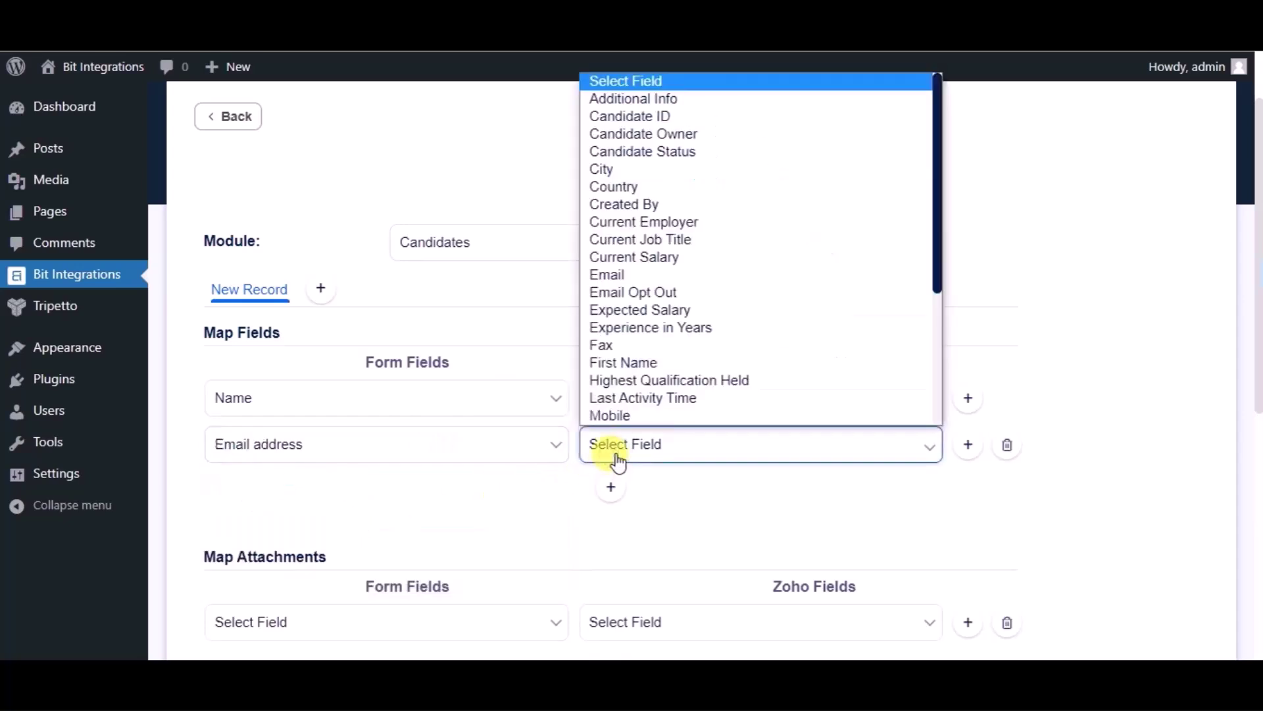
click(636, 280)
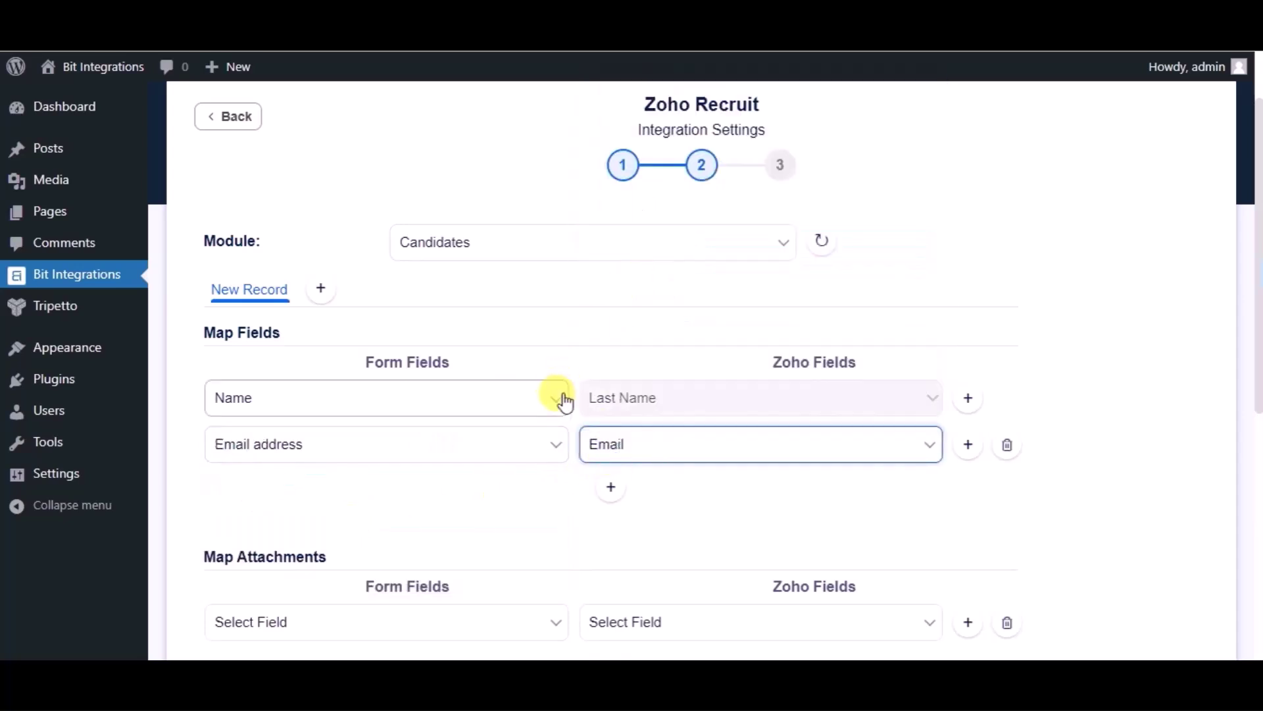
Add a row mapping Phone Number to the candidate's Mobile.
click(610, 488)
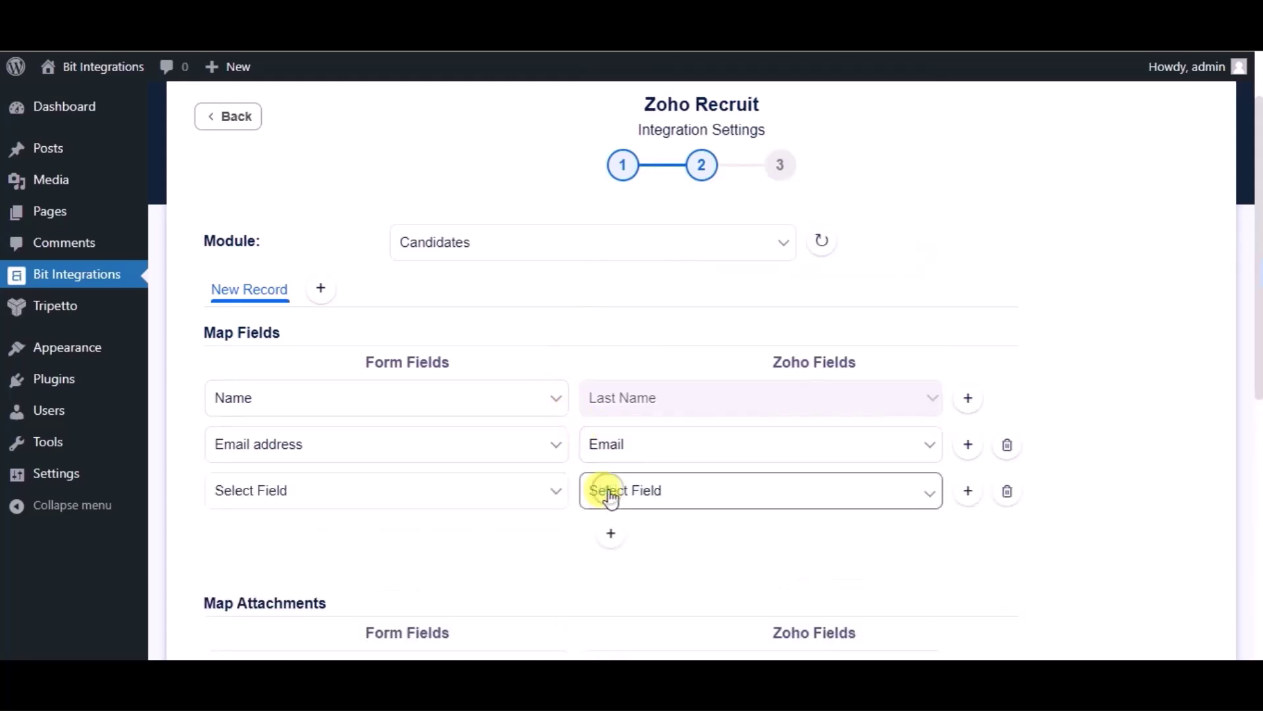
click(458, 490)
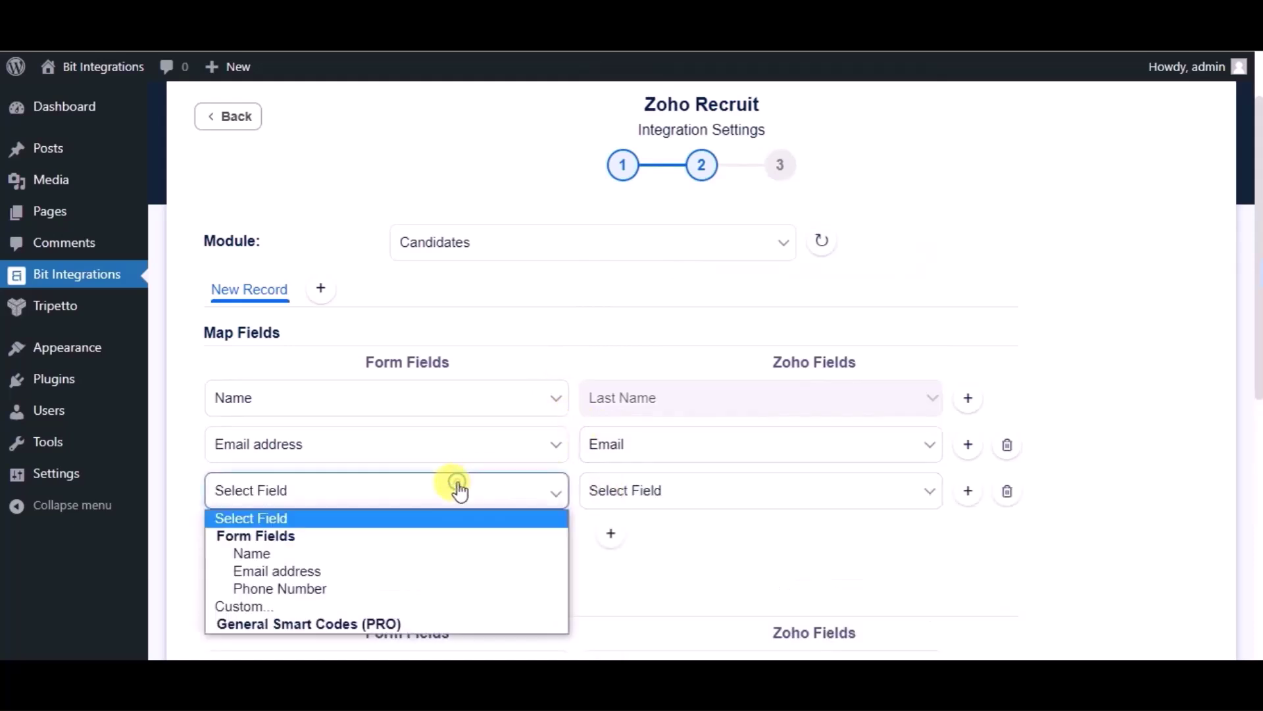
click(335, 589)
click(651, 491)
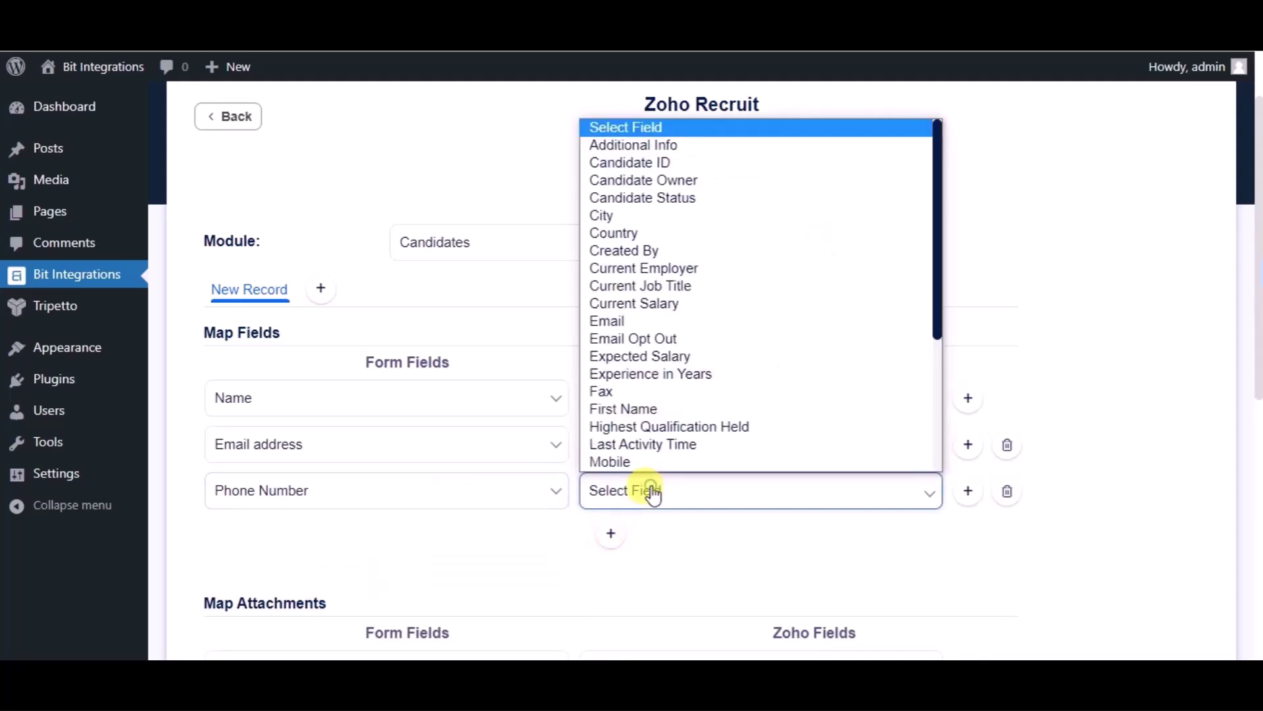
click(612, 462)
scroll(568, 513, down, 5)
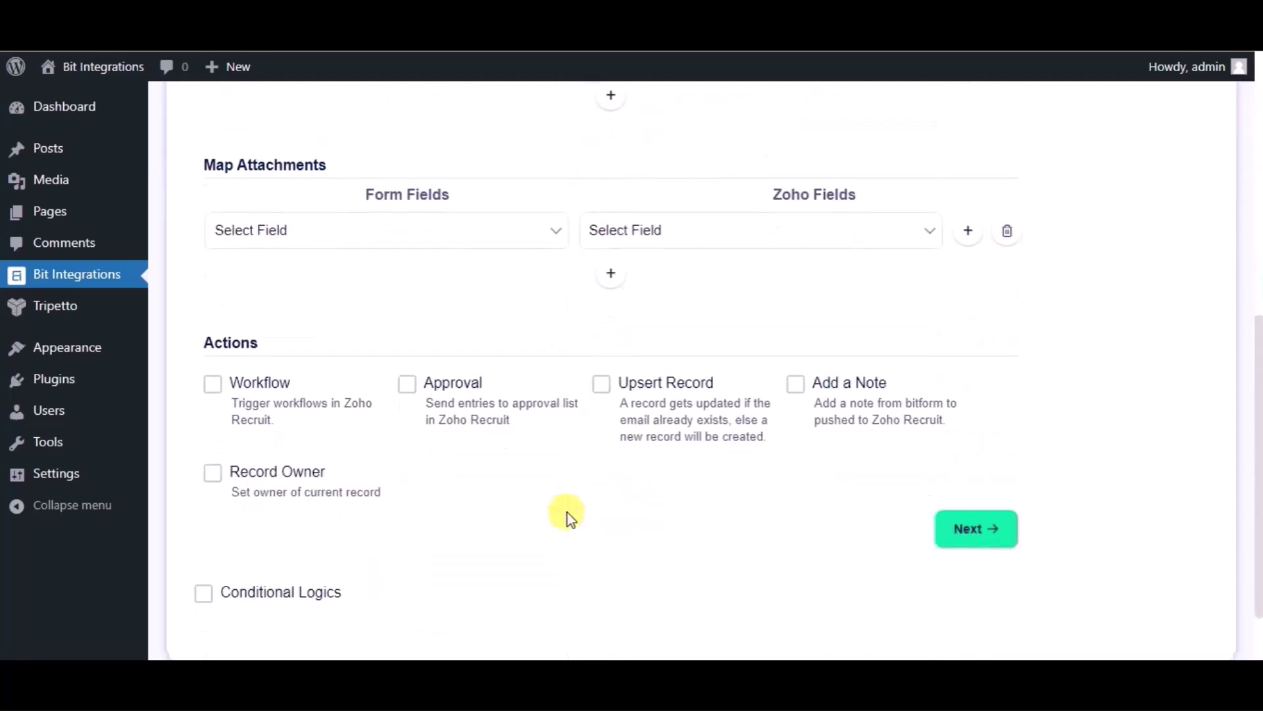
scroll(568, 512, down, 1)
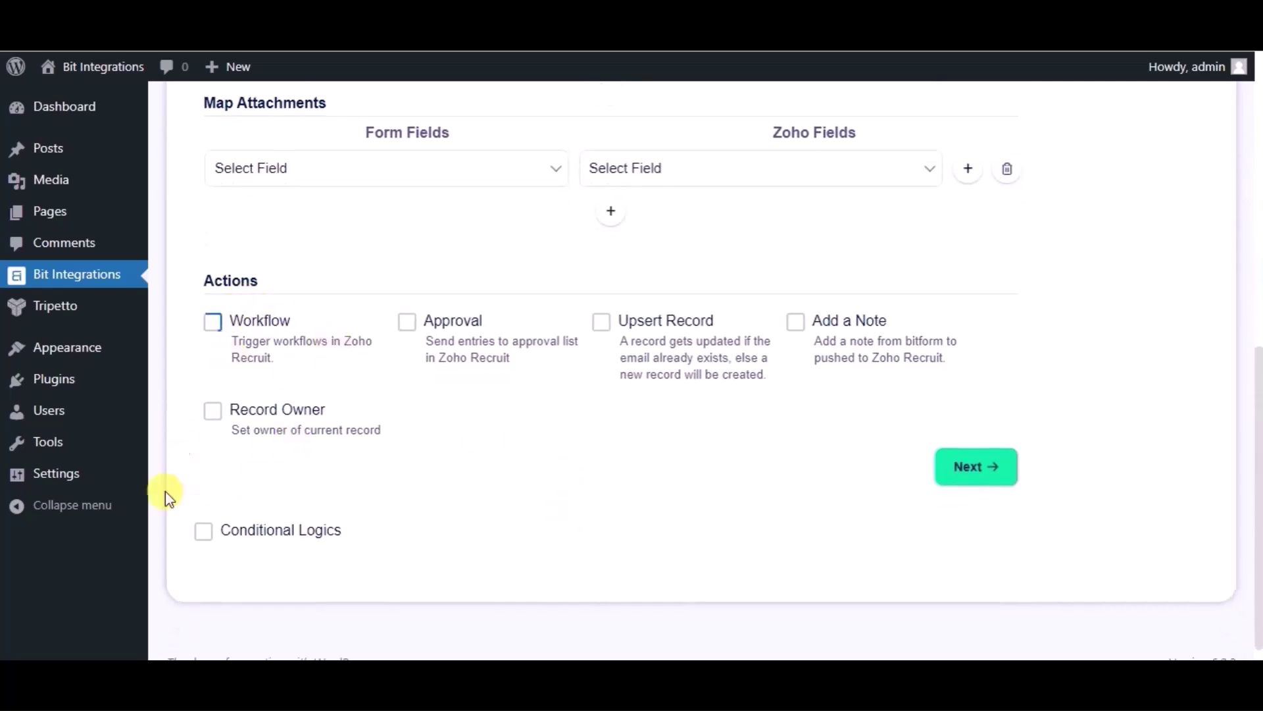
scroll(568, 512, up, 1)
scroll(568, 512, down, 1)
Finish and save the Essential Blocks to Zoho Recruit integration.
click(969, 472)
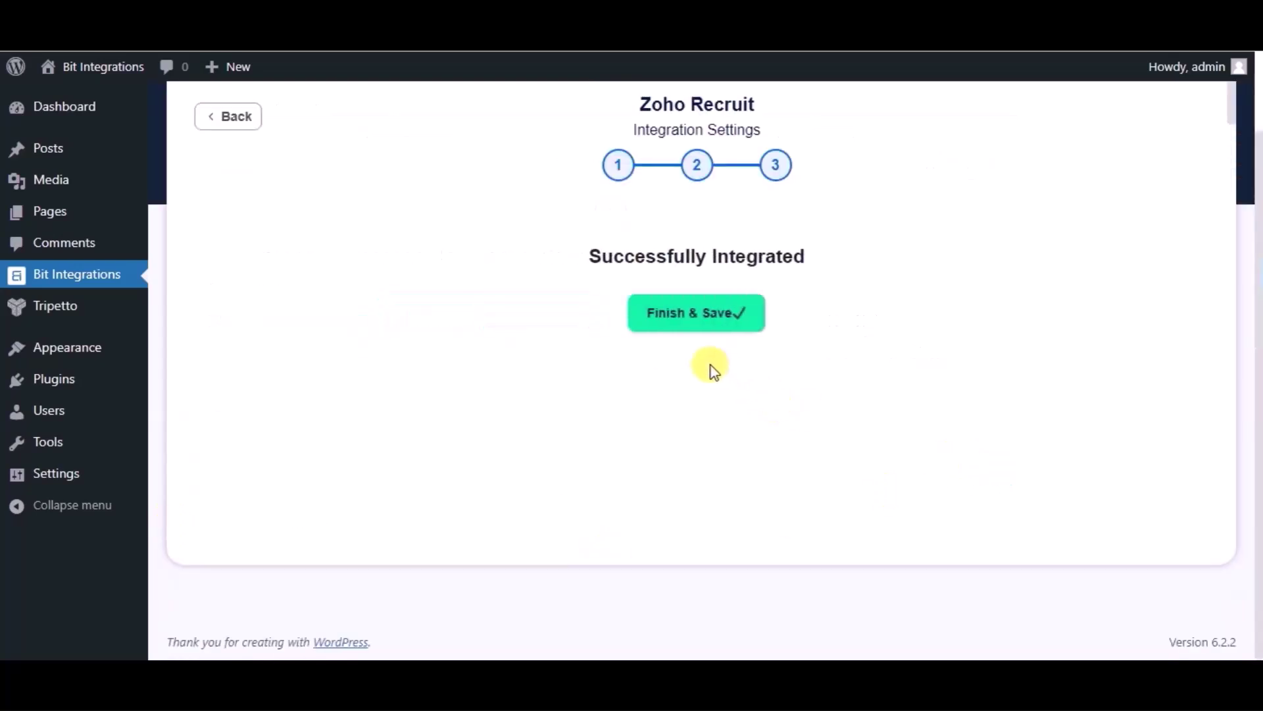
click(689, 324)
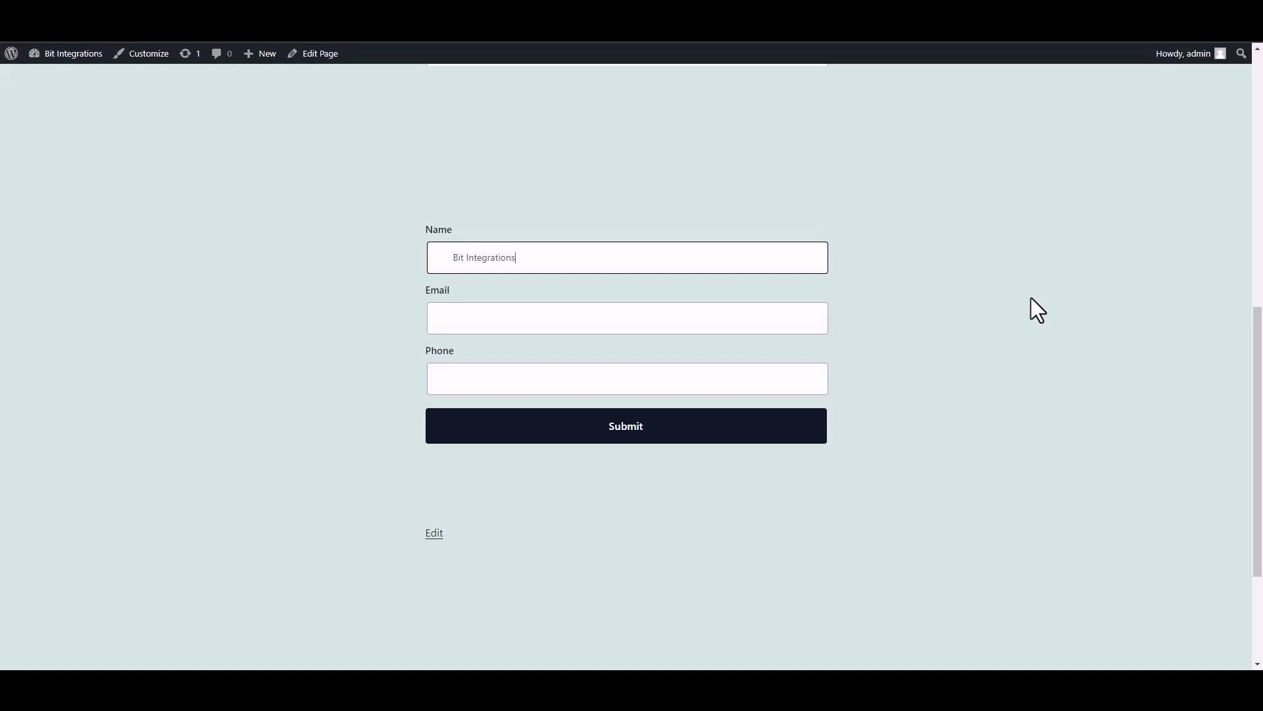
click(721, 318)
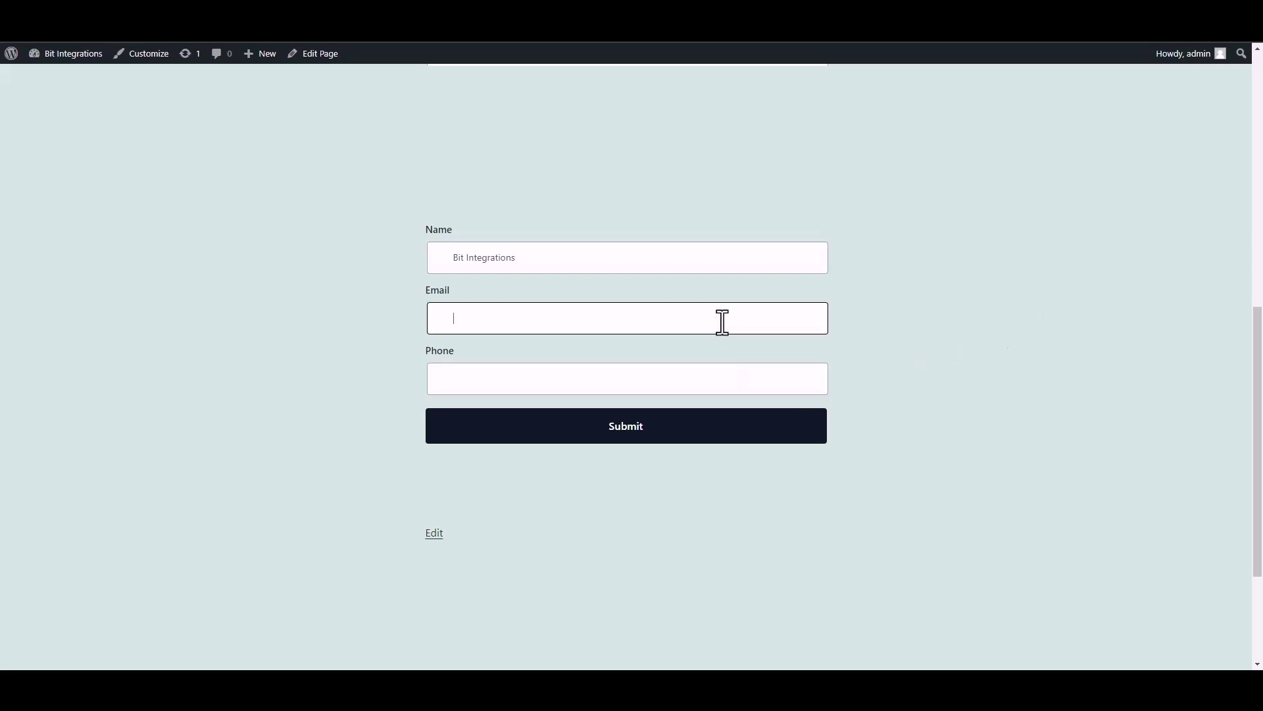
click(783, 384)
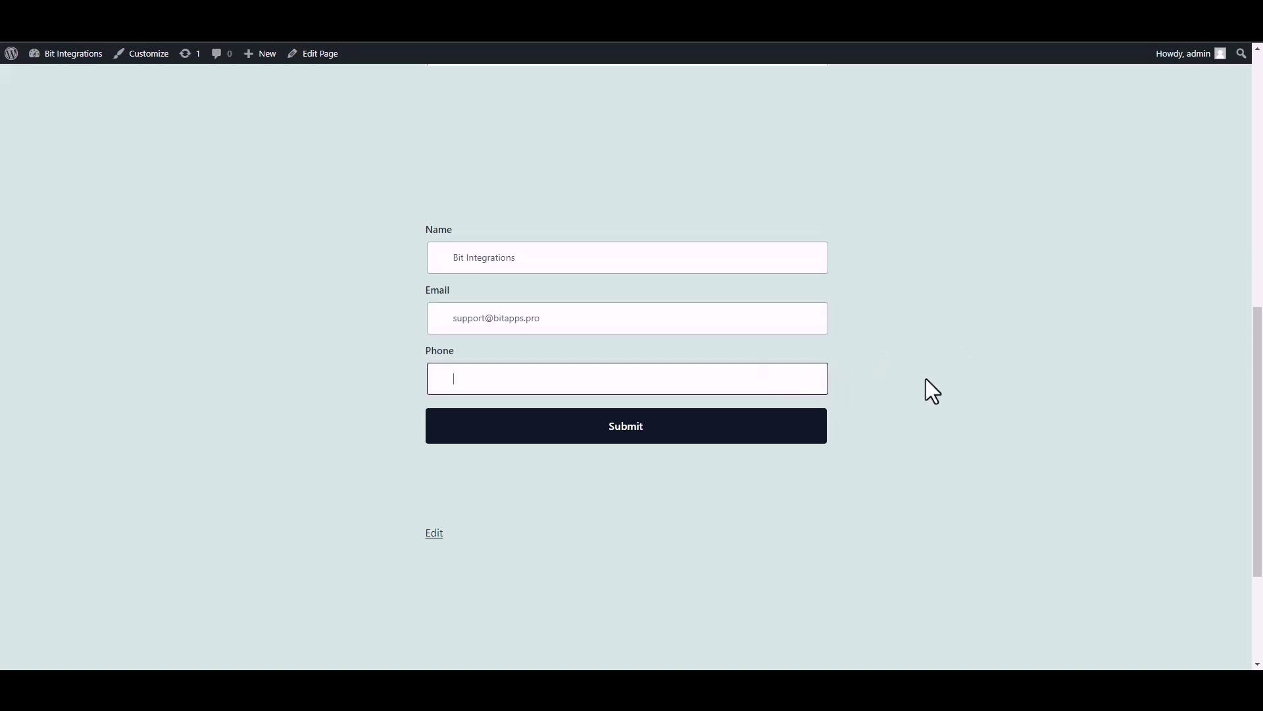
text(444555)
text(666)
click(804, 431)
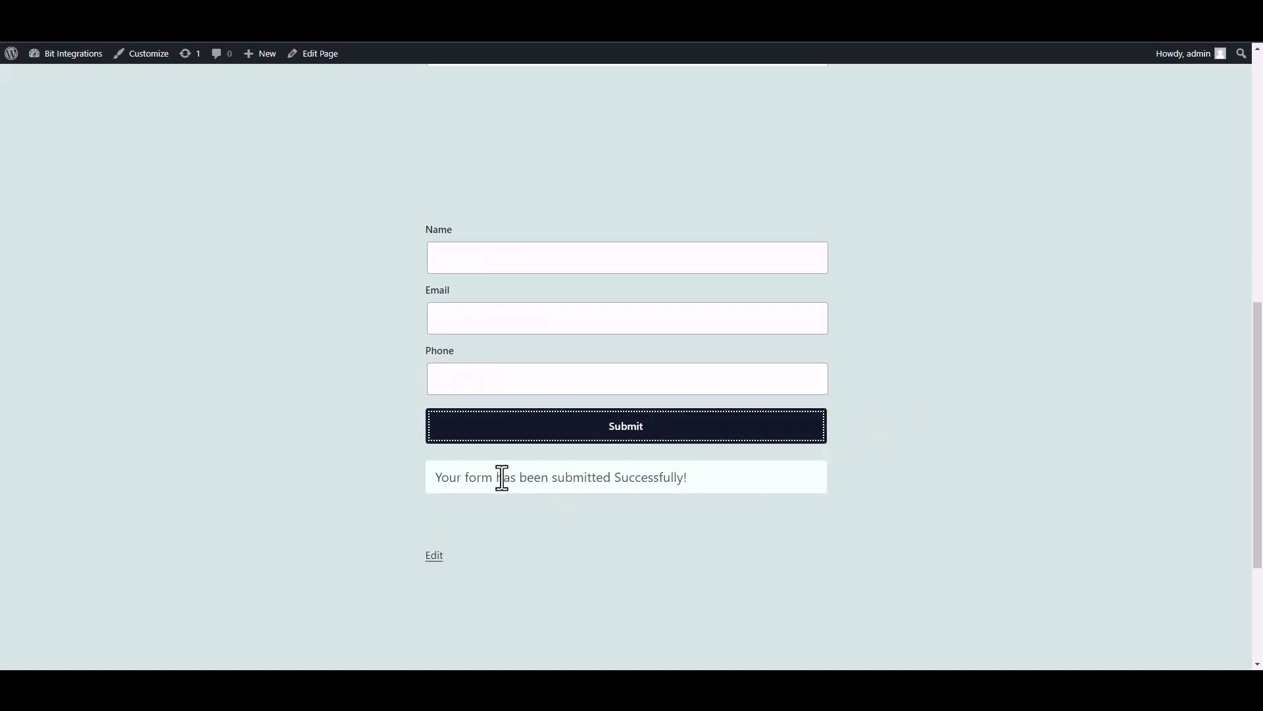
drag(434, 477, 700, 486)
click(902, 499)
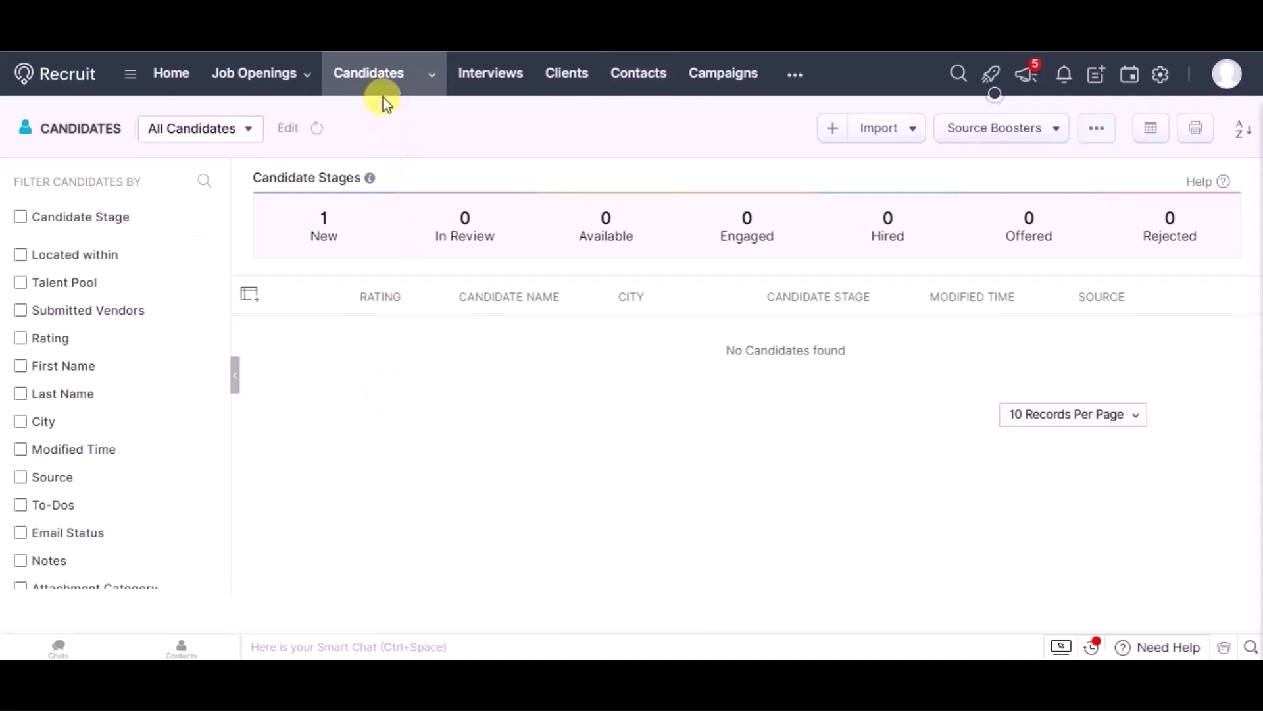
Reload the Zoho Recruit Candidates list to check for the new candidate.
mouse_move(370, 73)
click(57, 75)
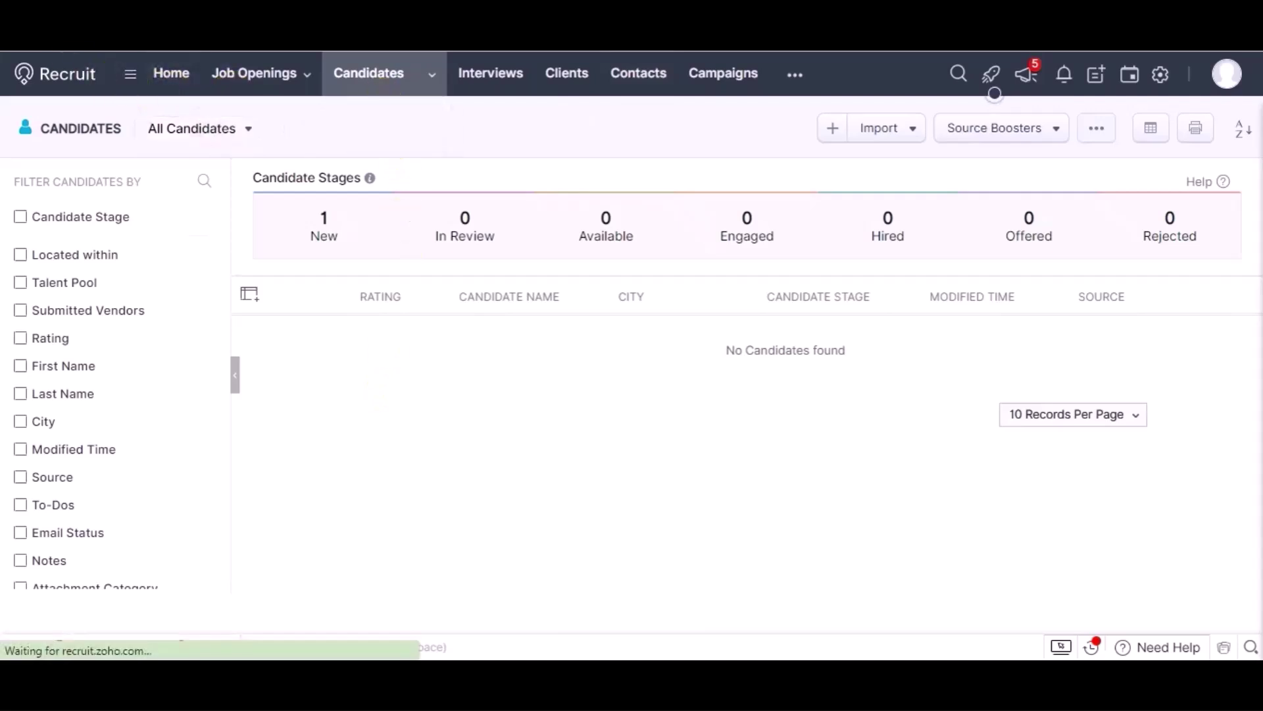